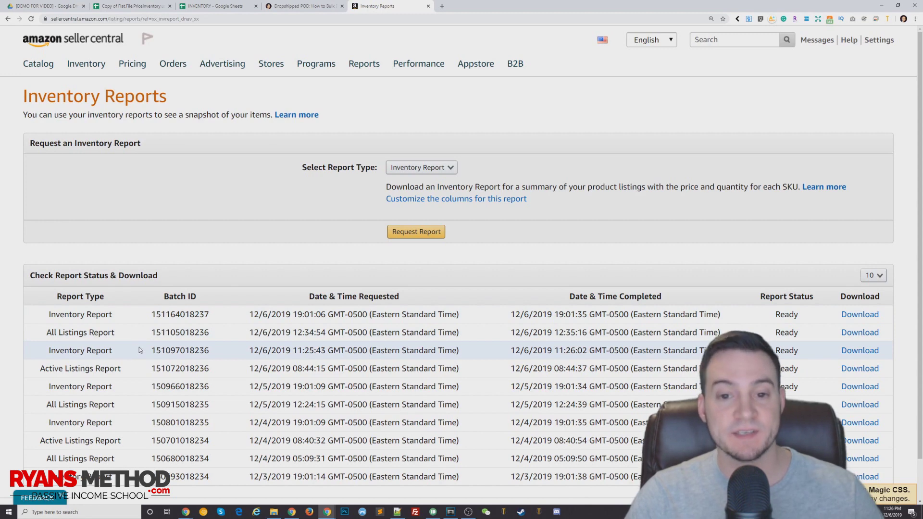
Select Active Listings Report as the report type and download the completed Active Listings Report requested 12/6/2019 at 08:44:15
click(434, 169)
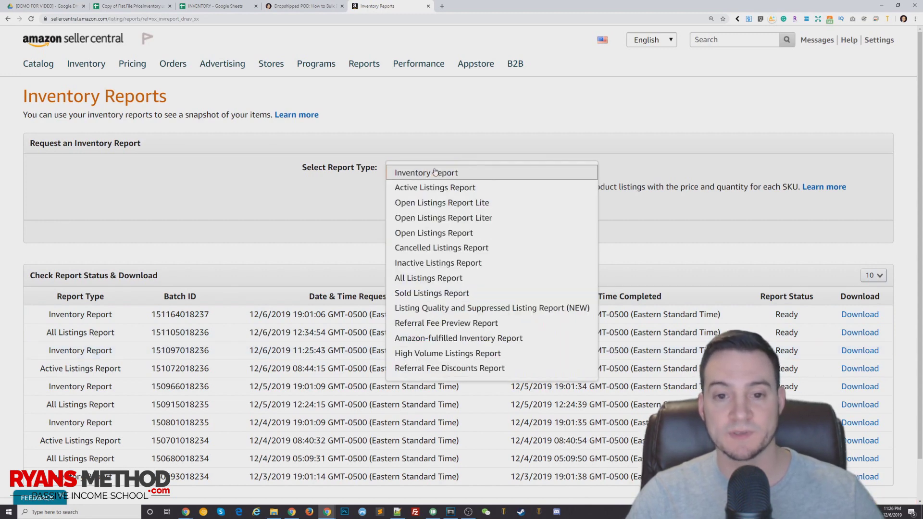
click(419, 187)
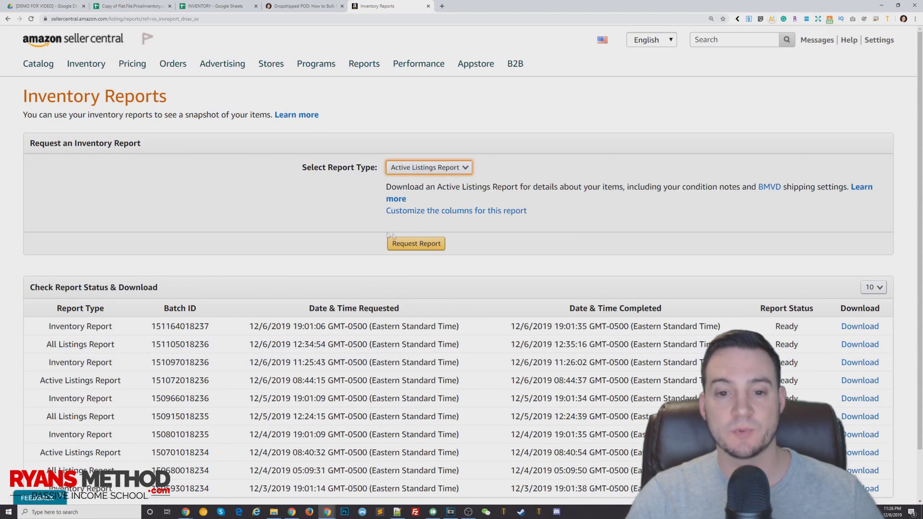
scroll(144, 332, down, 1)
drag(119, 344, 42, 345)
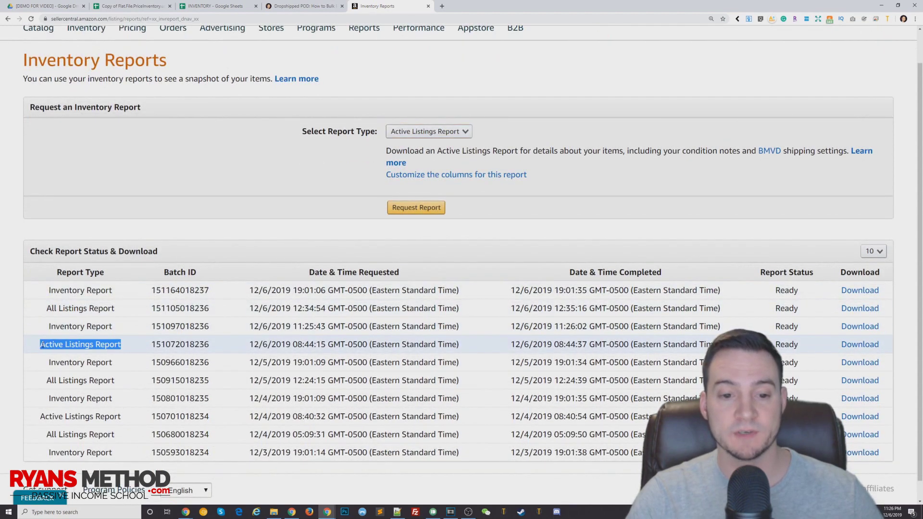
click(859, 346)
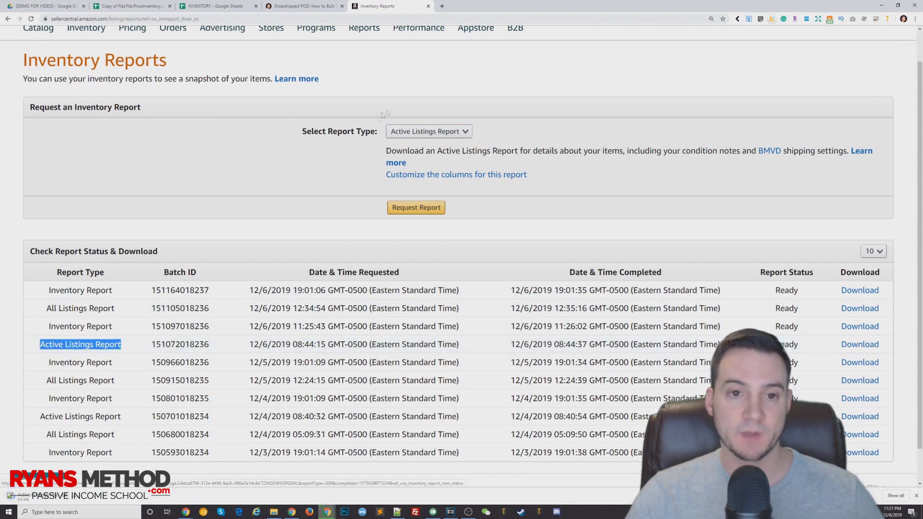
scroll(314, 176, up, 1)
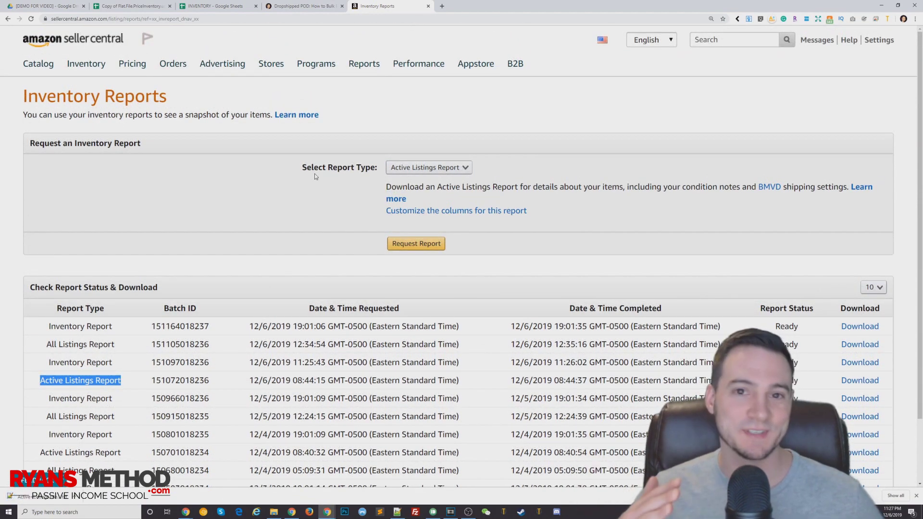
Switch to the handling-time guide and read steps 1 to 4 on requesting the report, creating a blank Google Sheet and importing the file
click(311, 7)
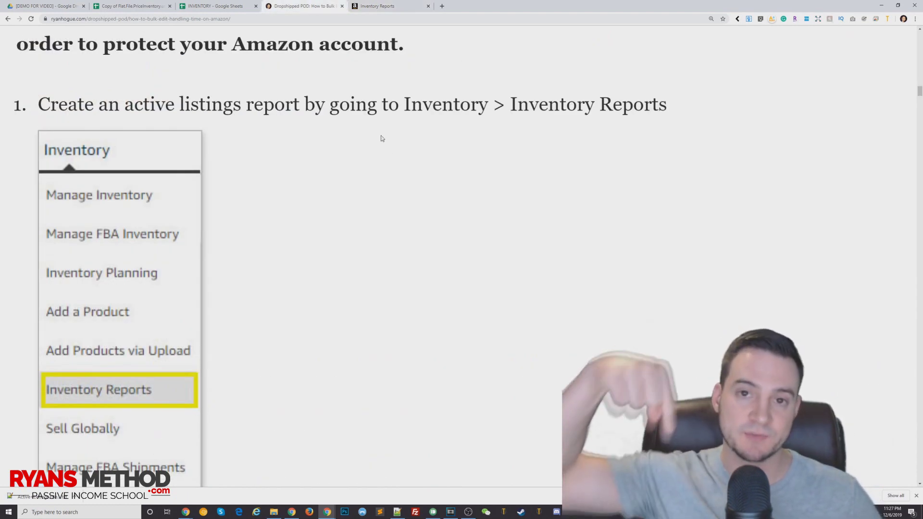
scroll(418, 211, down, 4)
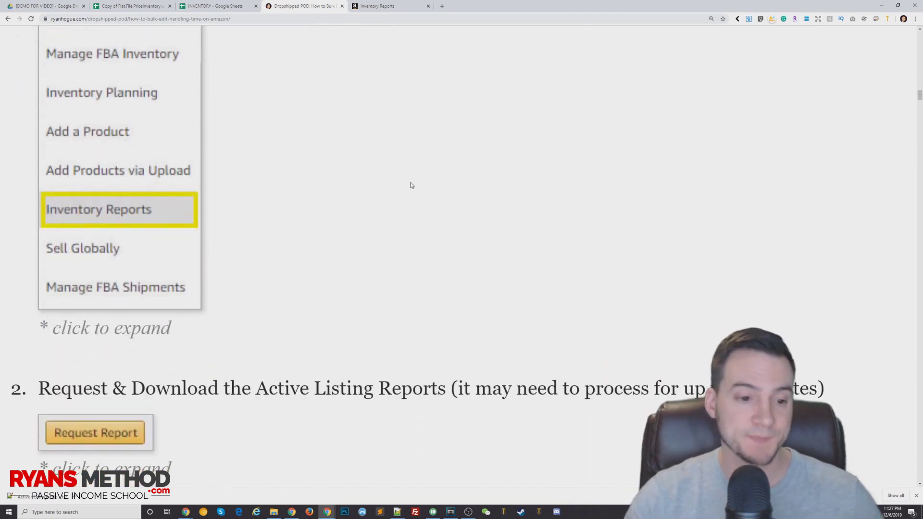
scroll(410, 185, down, 3)
drag(51, 244, 259, 244)
click(386, 233)
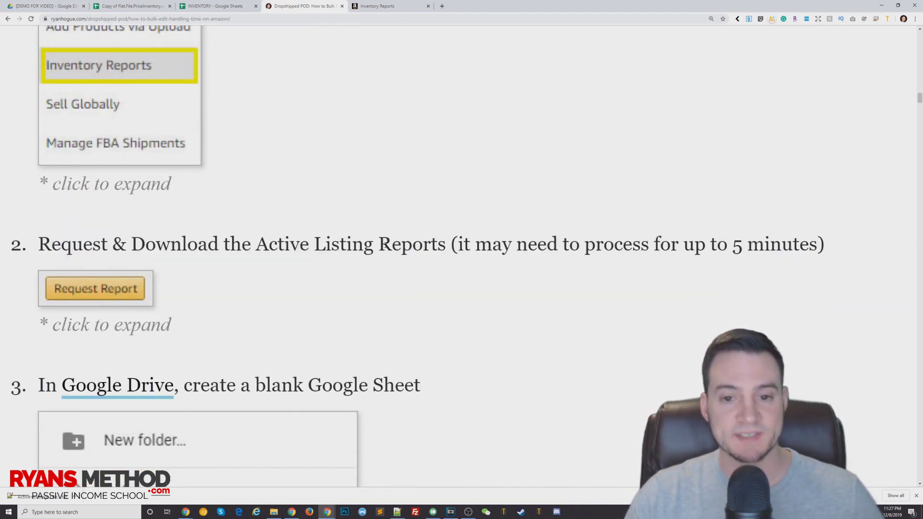
scroll(385, 232, down, 3)
click(378, 7)
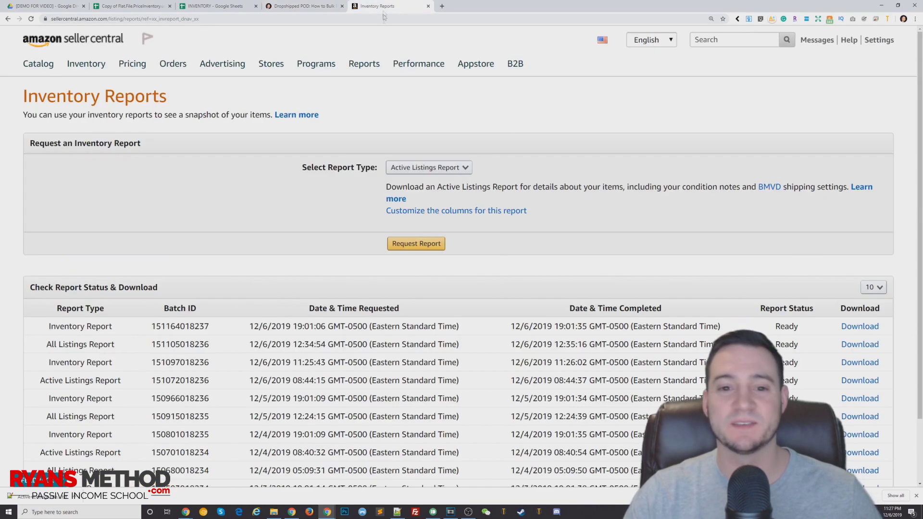
click(297, 6)
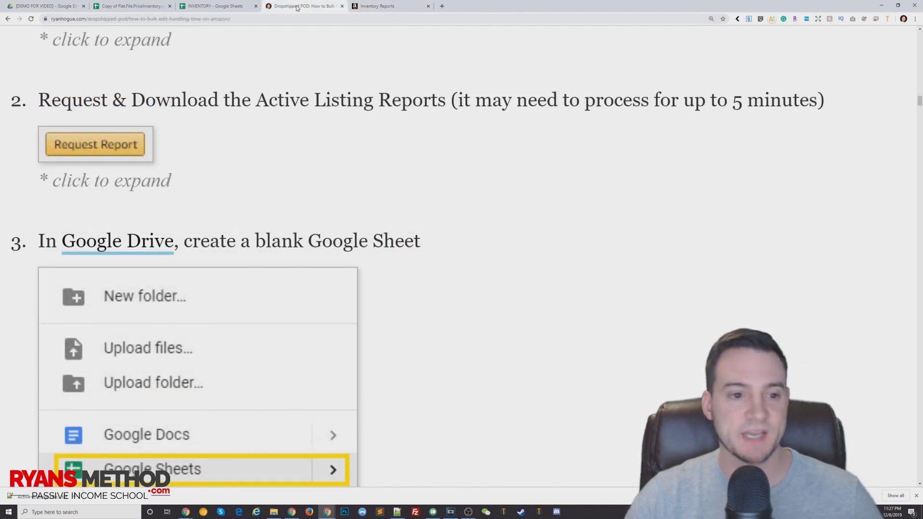
scroll(335, 57, down, 1)
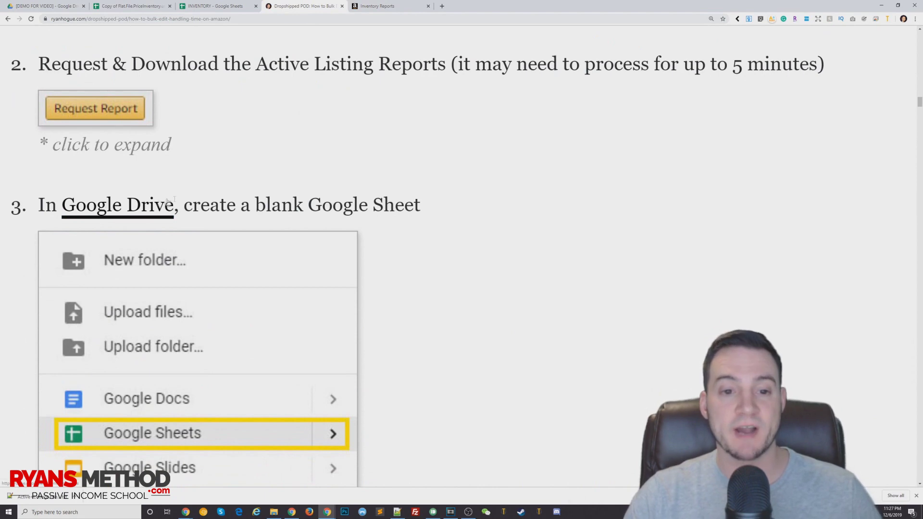
scroll(169, 201, down, 1)
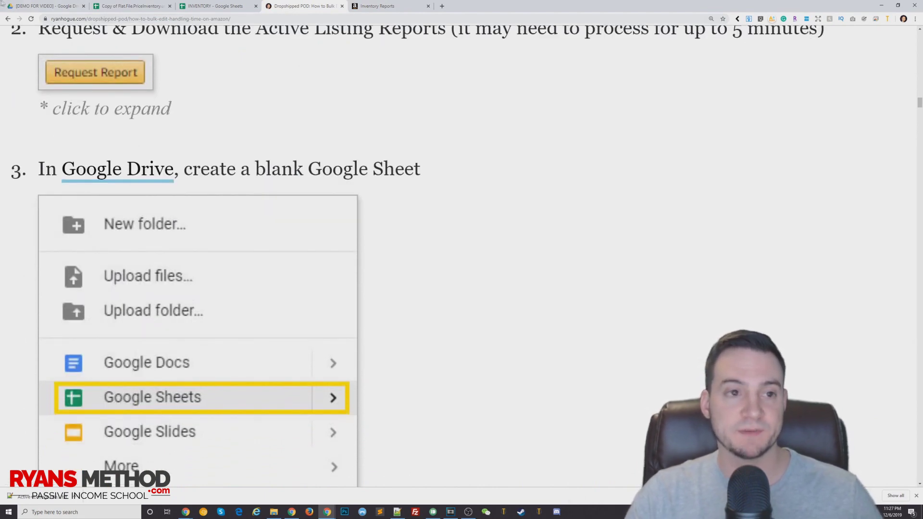
scroll(165, 305, down, 4)
scroll(166, 305, down, 6)
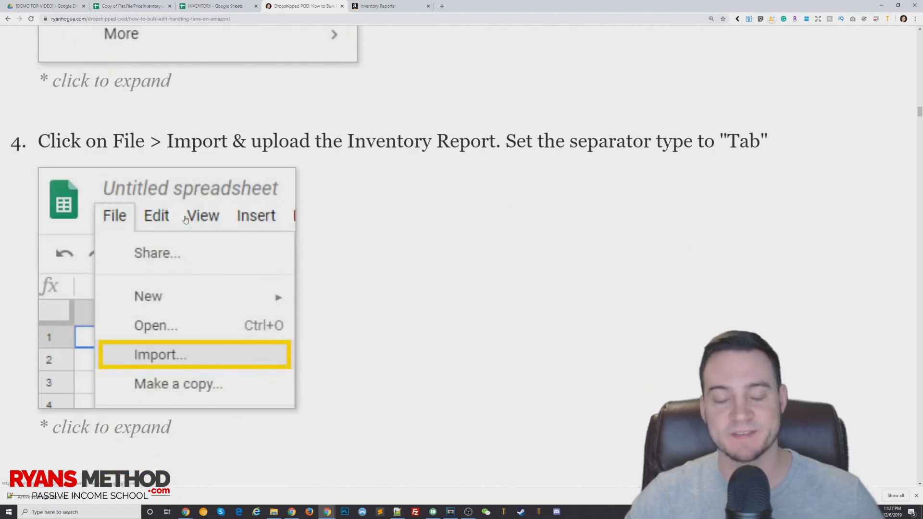
scroll(294, 87, down, 2)
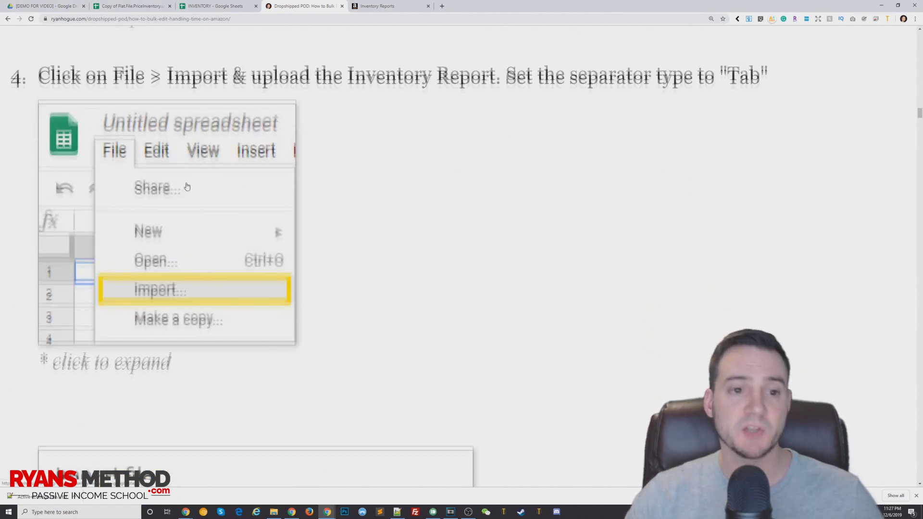
scroll(202, 211, up, 1)
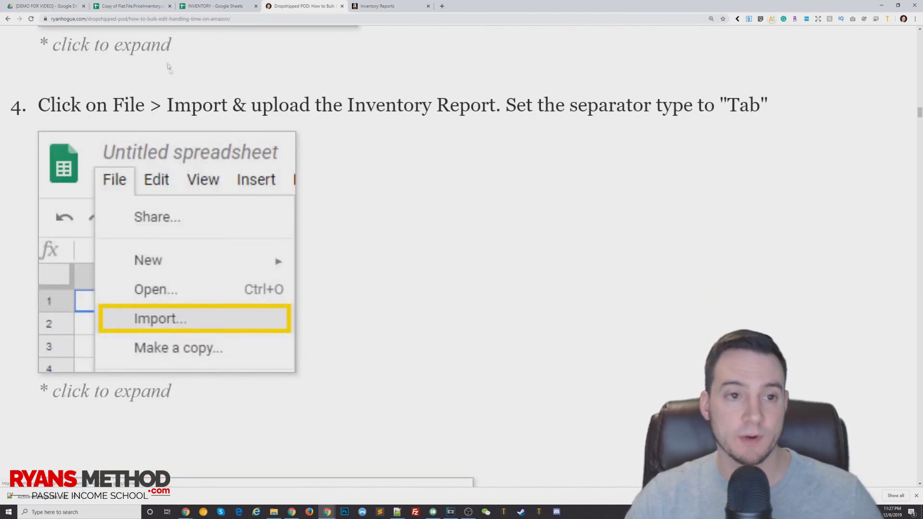
Switch to the INVENTORY spreadsheet in Google Sheets and enlarge the page to 125%
click(129, 8)
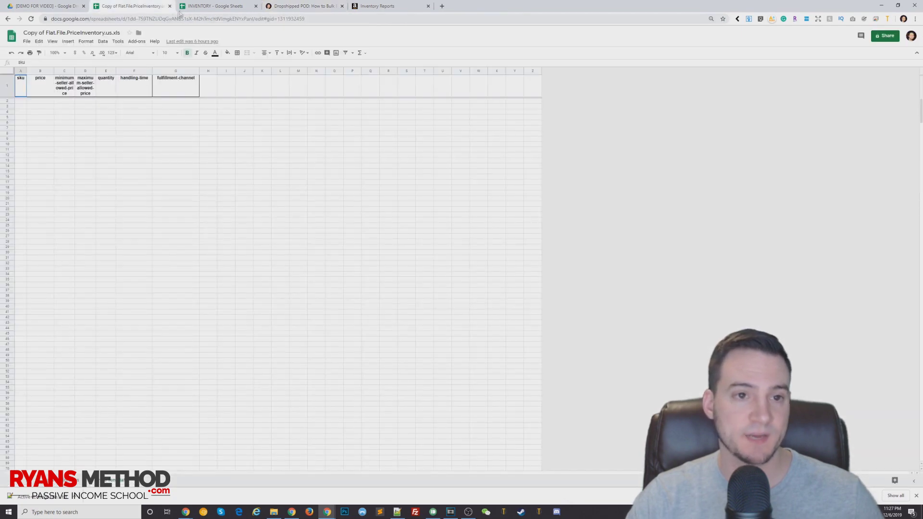
click(180, 7)
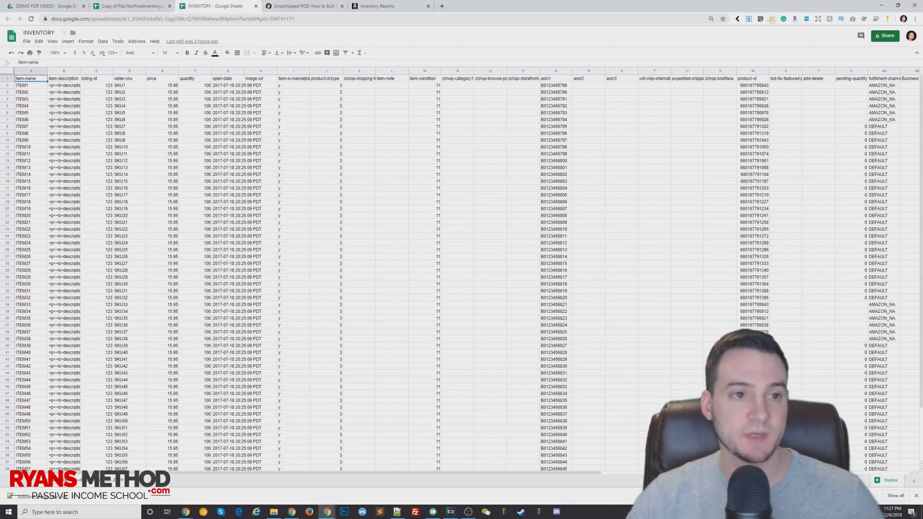
click(27, 41)
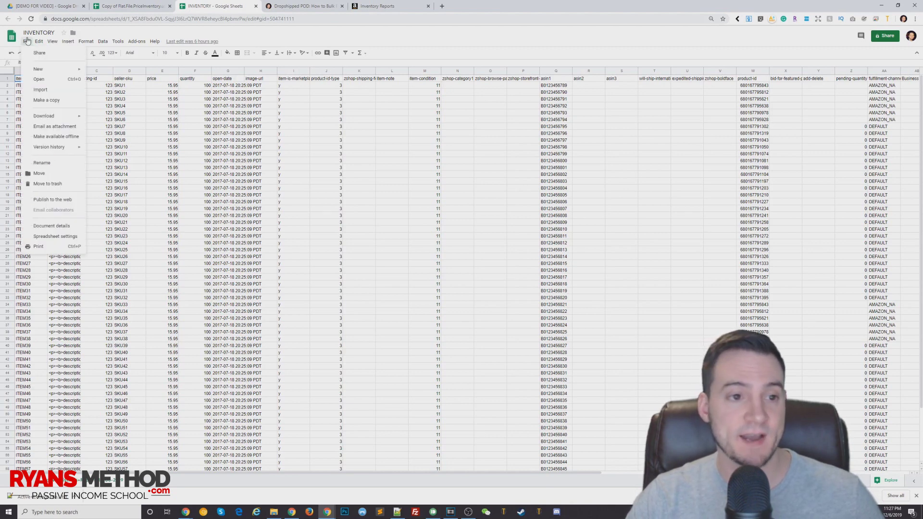
key(Escape)
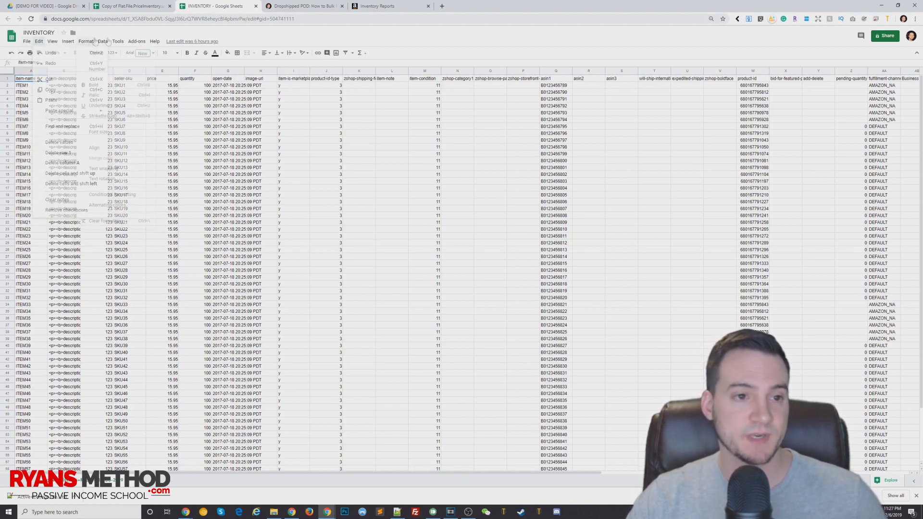
key(ctrl+plus)
key(ctrl+plus)
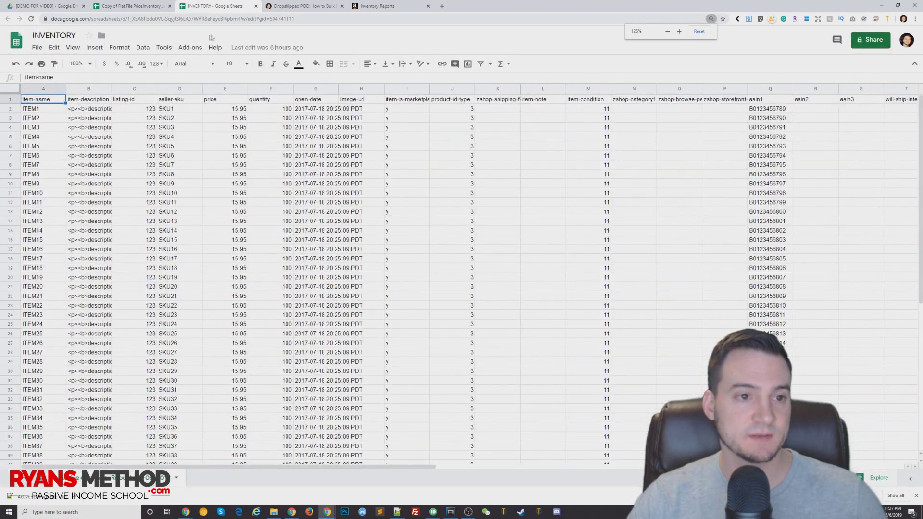
Open the file import for the INVENTORY spreadsheet with the option to upload a file from the device
click(37, 47)
click(74, 115)
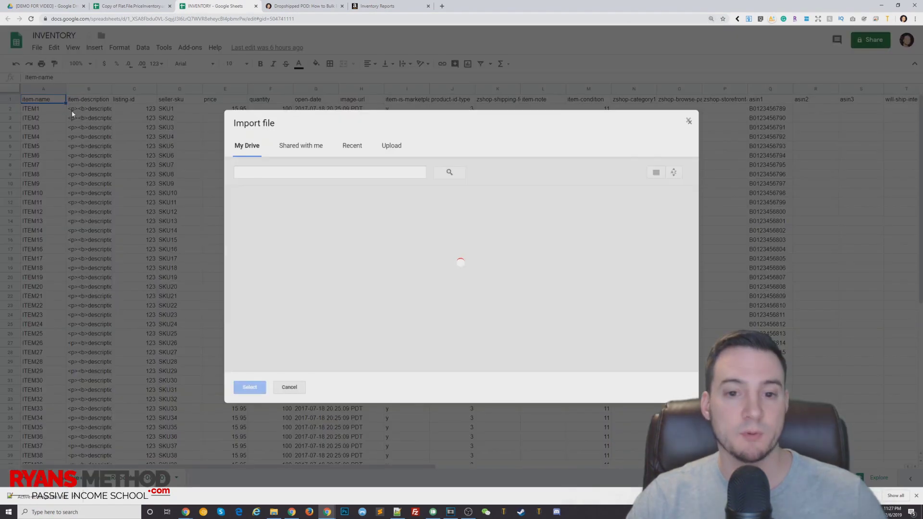
click(391, 145)
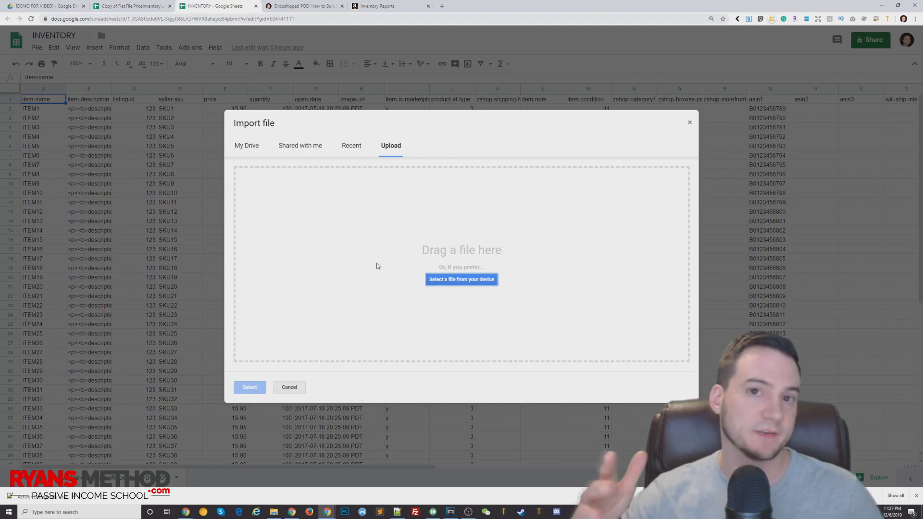
Return to the handling-time guide and review the import's separator type setting and step 5 on deleting the first row
click(299, 7)
scroll(212, 240, down, 8)
scroll(182, 246, down, 5)
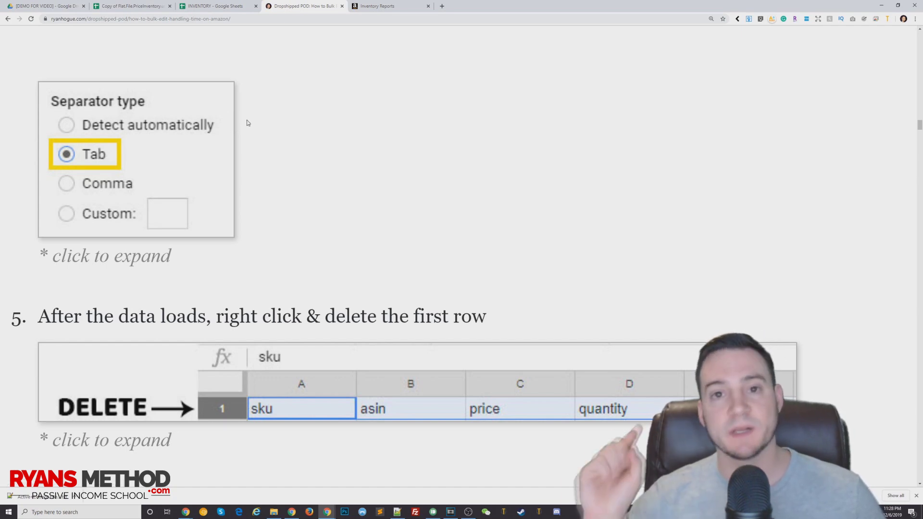
scroll(274, 97, down, 3)
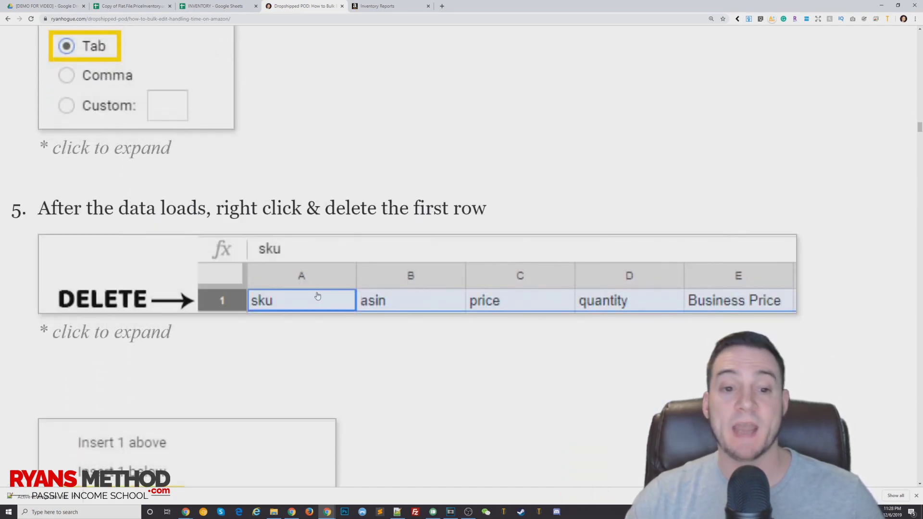
Switch back to the INVENTORY spreadsheet, cancel the file import and delete the header row, row 1
click(212, 11)
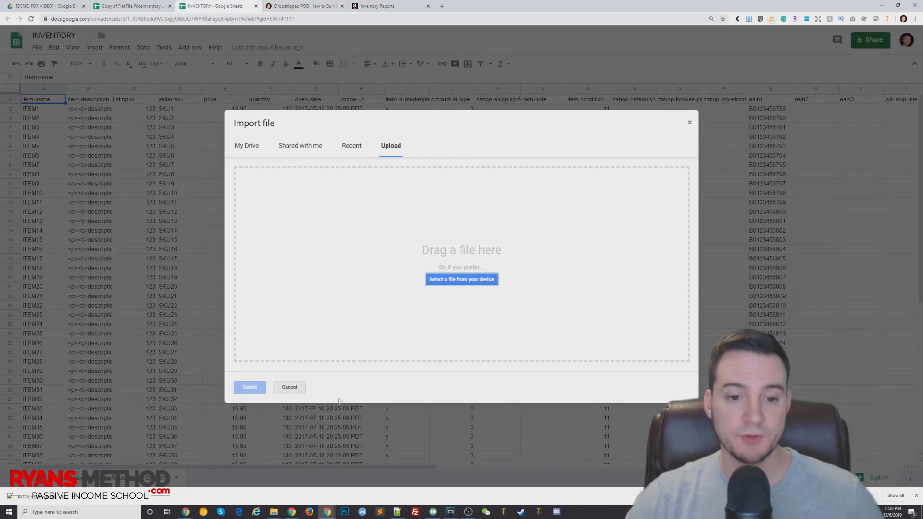
click(290, 387)
click(14, 100)
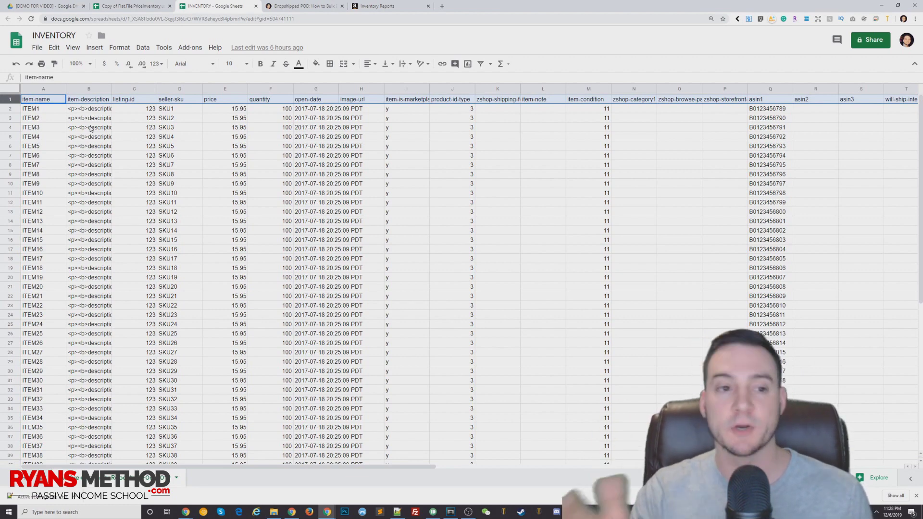
right_click(11, 100)
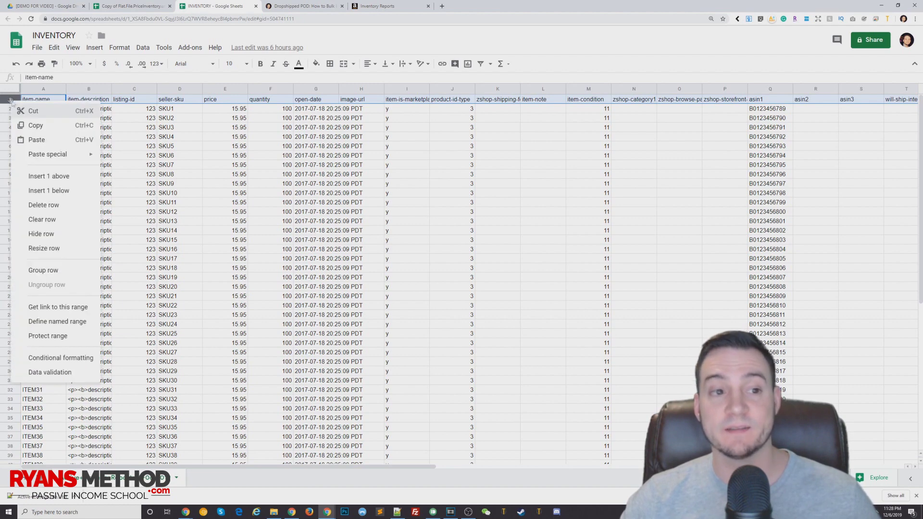
click(54, 206)
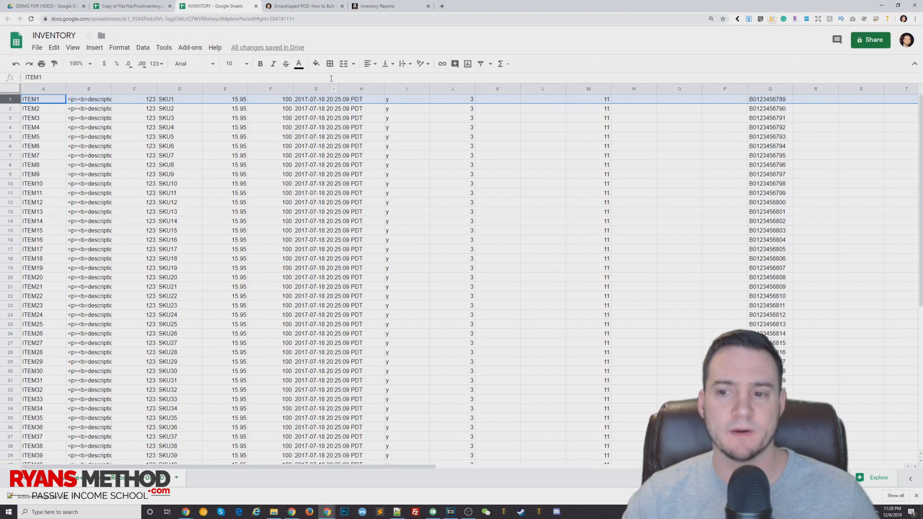
Read step 6 of the handling-time guide on sorting by column A, and return to the INVENTORY spreadsheet
click(311, 7)
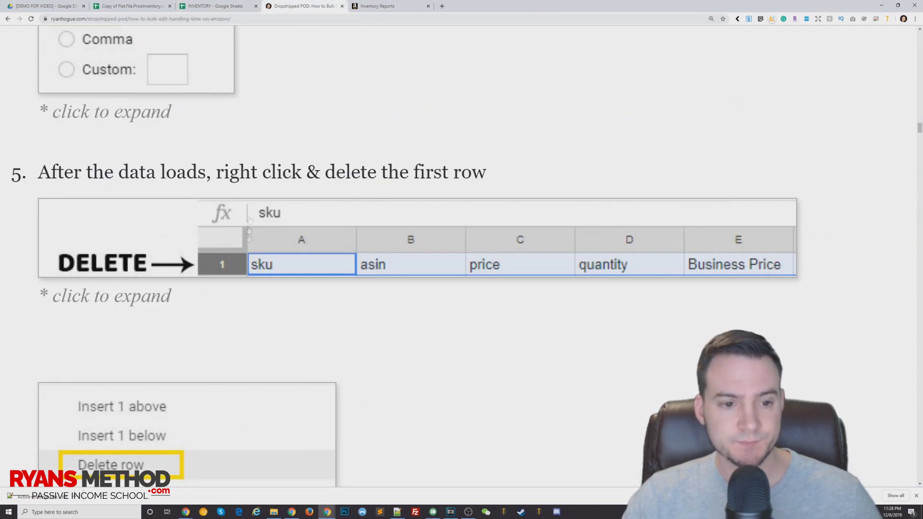
scroll(249, 231, down, 5)
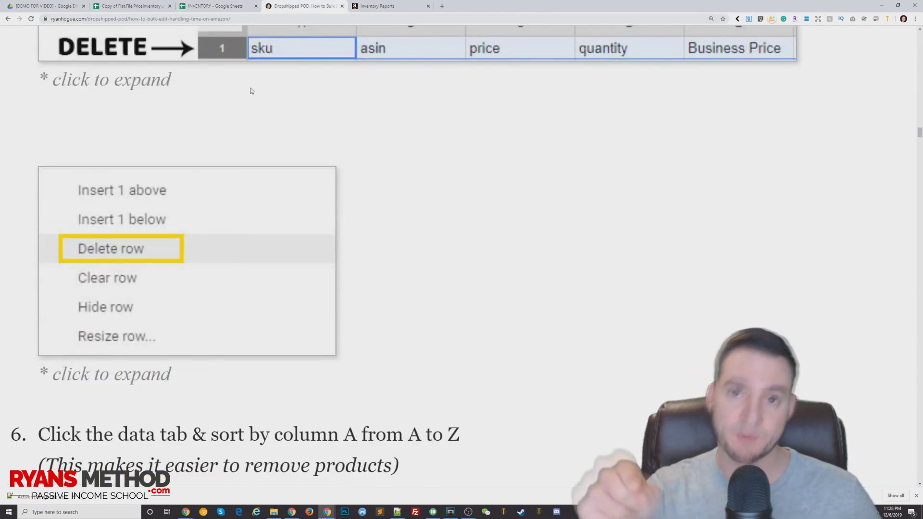
scroll(255, 144, down, 3)
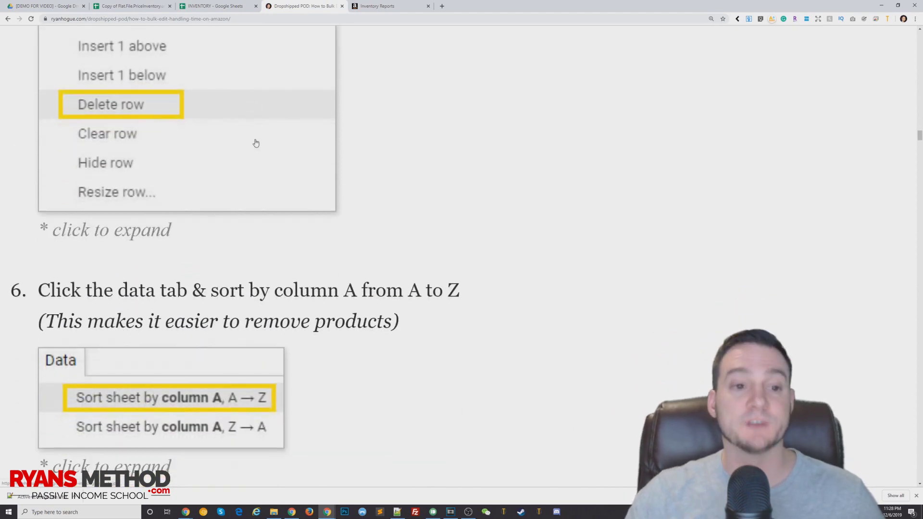
scroll(273, 133, down, 2)
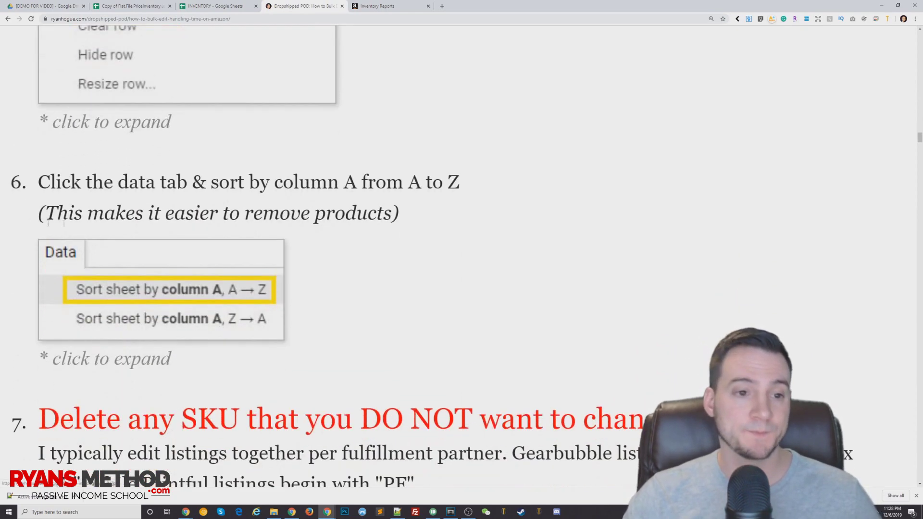
drag(50, 183, 429, 220)
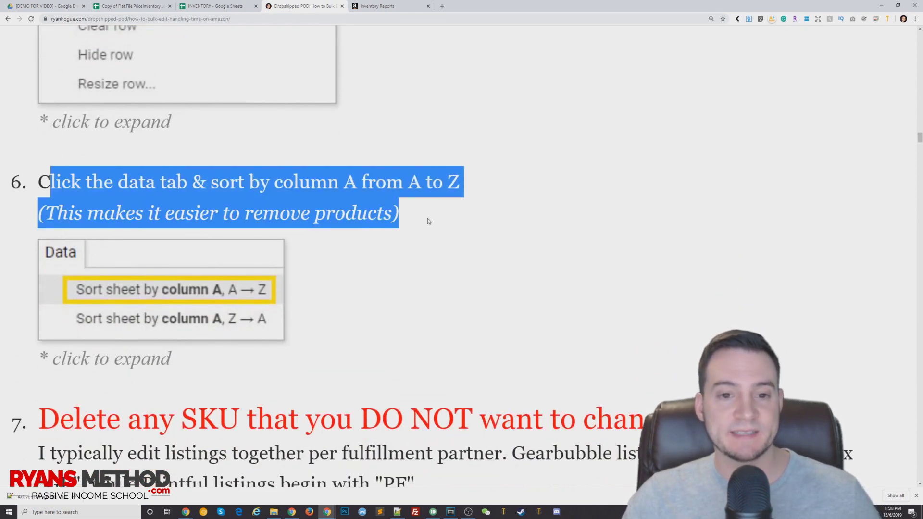
click(358, 192)
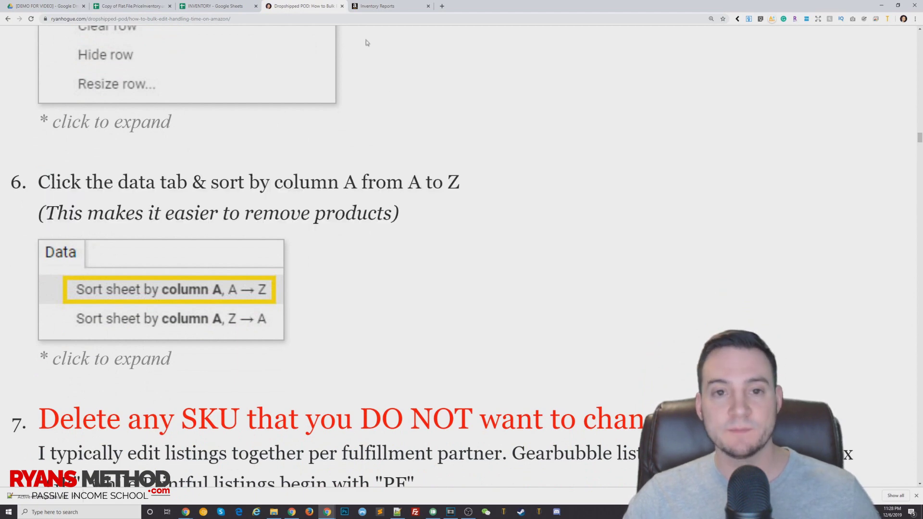
click(386, 8)
click(197, 8)
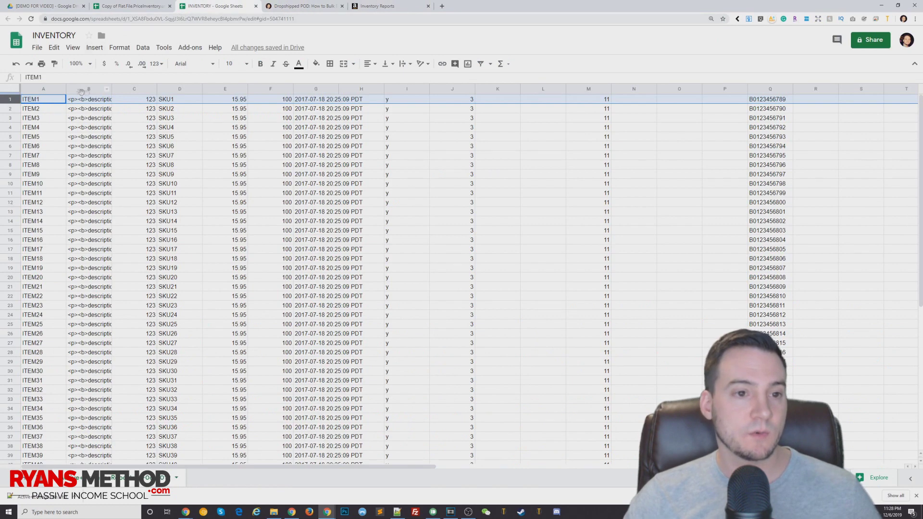
Highlight the SKUs in column D from SKU1 through SKU39
click(283, 104)
click(175, 100)
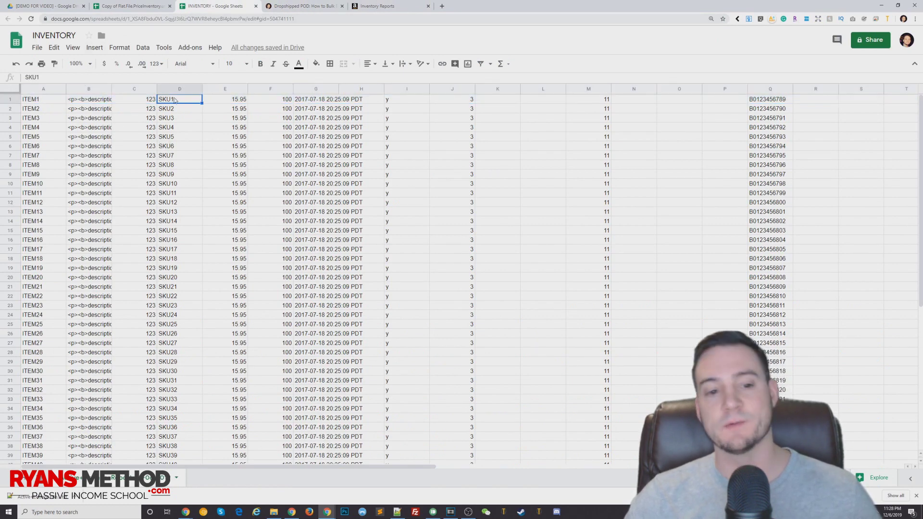
shift+click(173, 455)
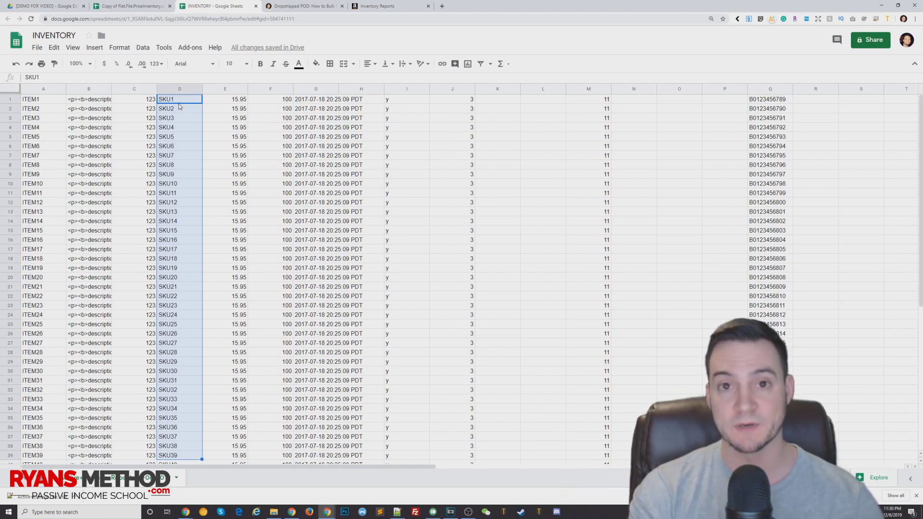
Read step 7 of the handling-time guide on deleting SKUs that should not change, and return to the INVENTORY spreadsheet
click(305, 7)
scroll(242, 209, down, 3)
drag(675, 276, 37, 267)
click(433, 266)
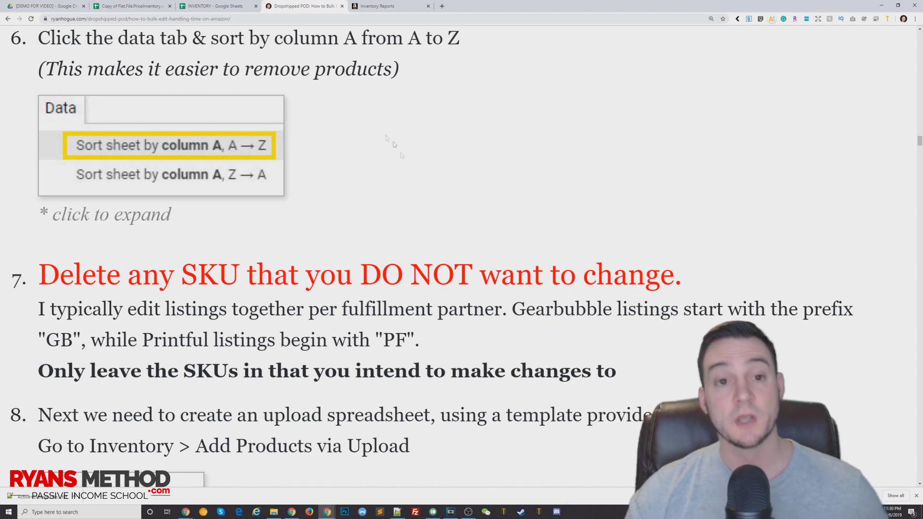
click(221, 8)
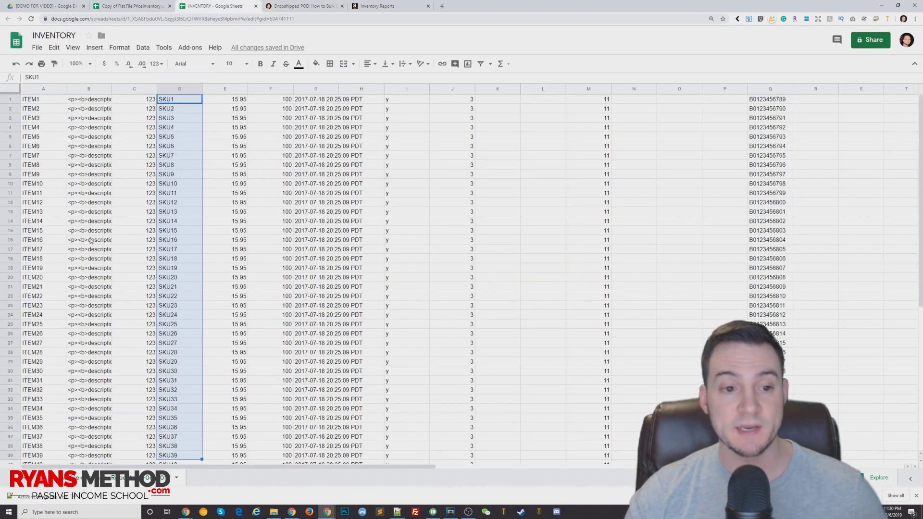
click(6, 91)
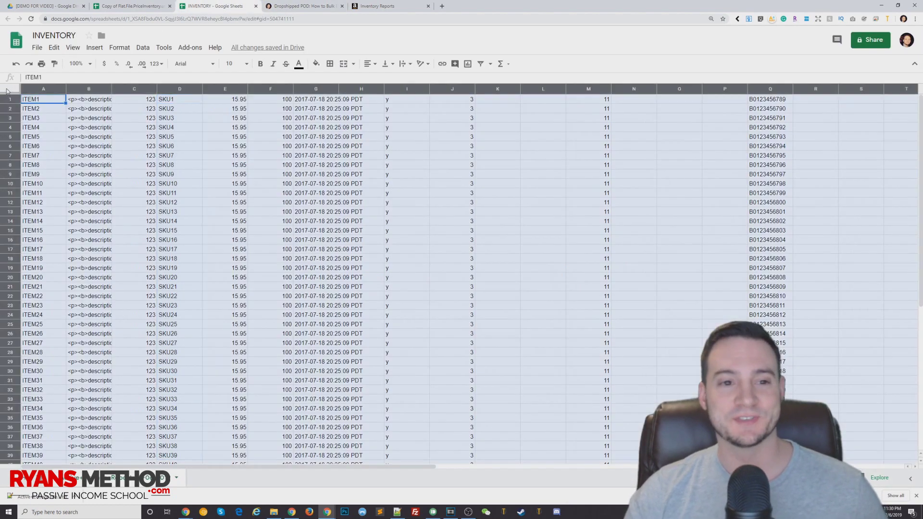
click(144, 48)
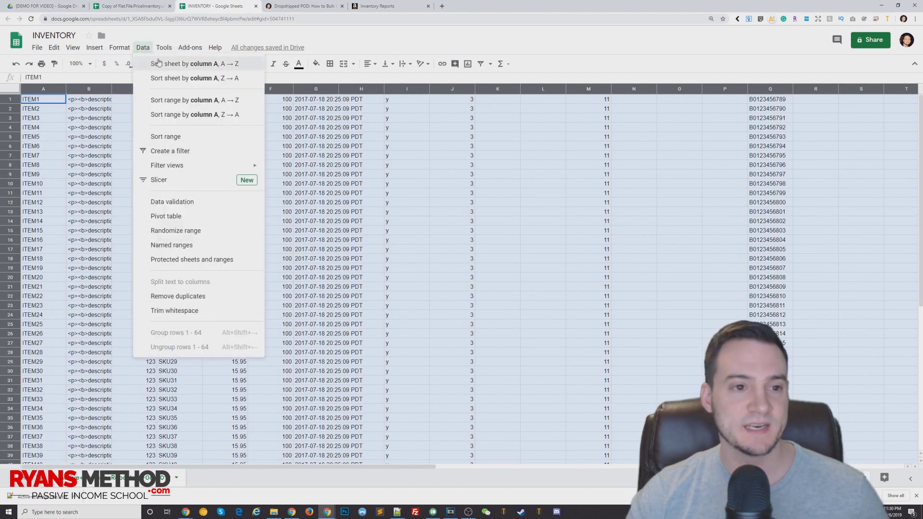
click(110, 100)
click(182, 100)
key(ctrl+a)
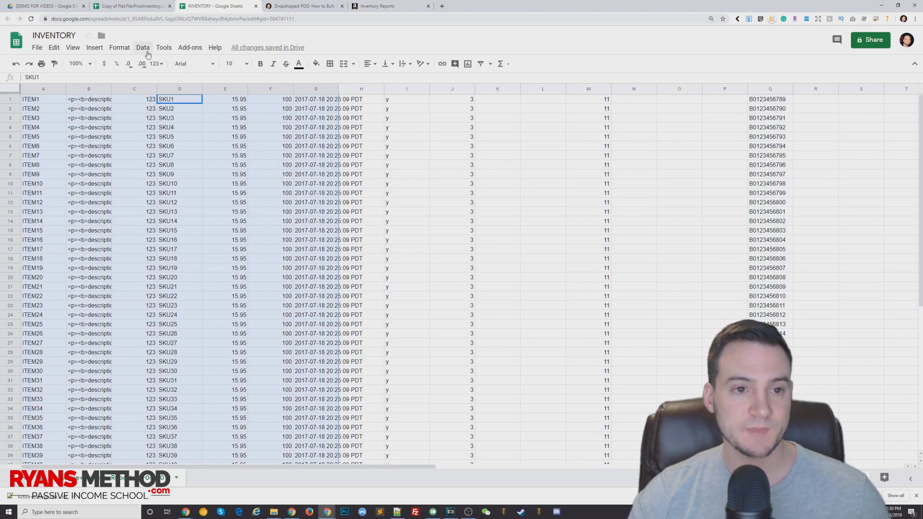
key(ctrl+a)
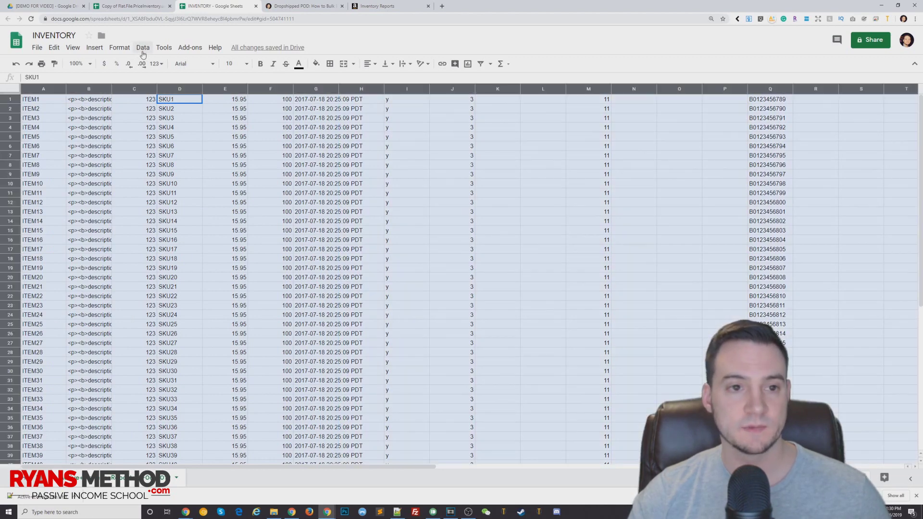
click(143, 48)
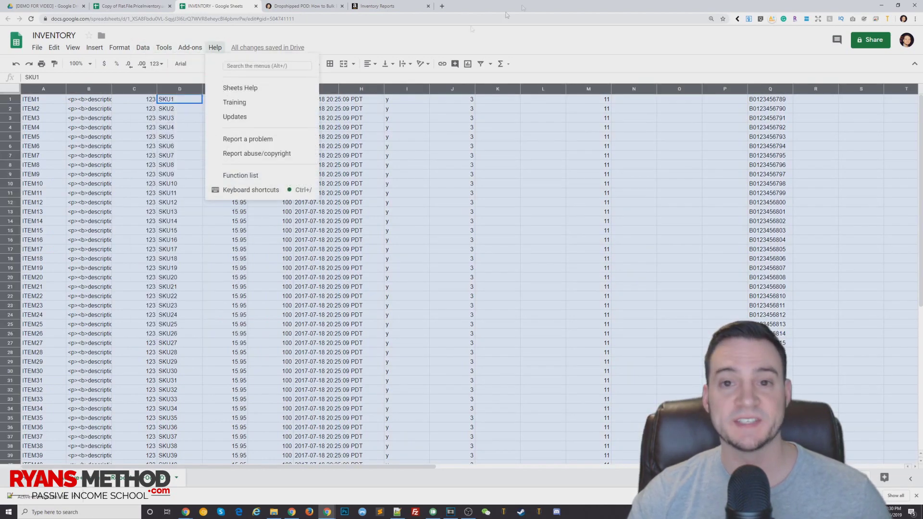
click(179, 89)
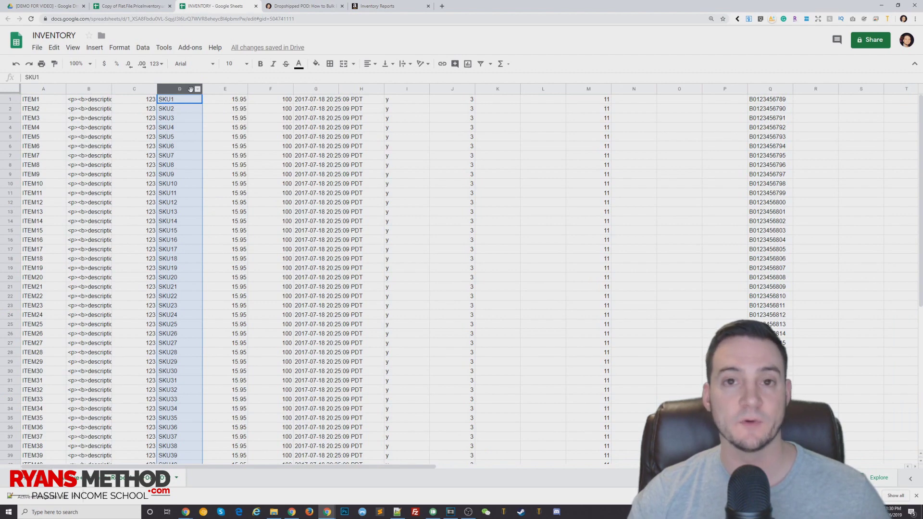
click(180, 89)
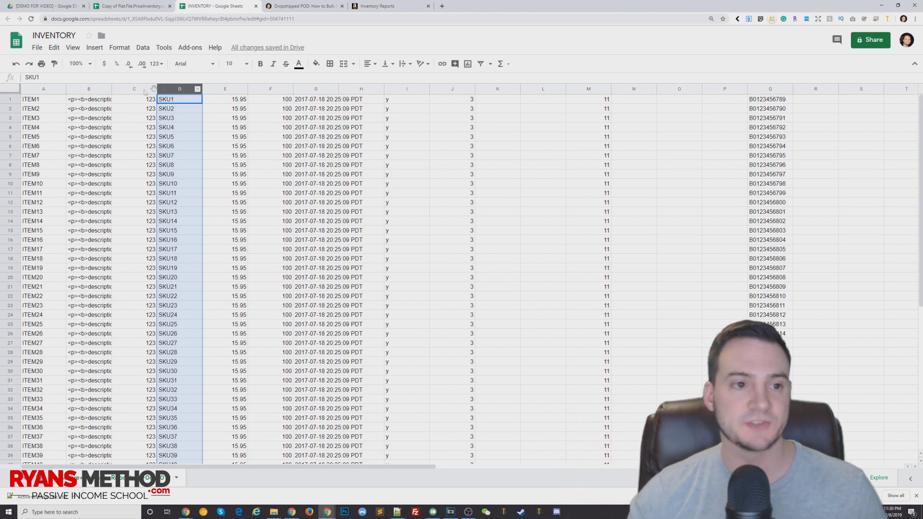
click(12, 91)
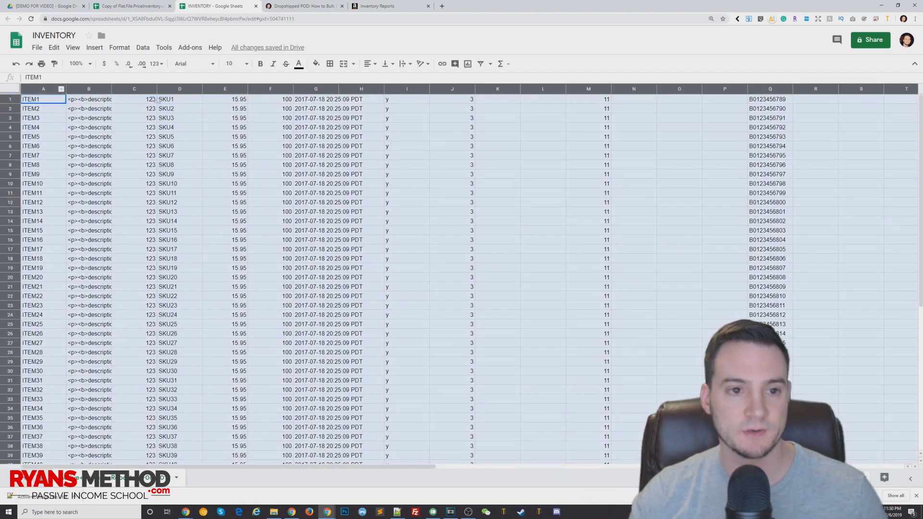
click(168, 100)
key(ctrl+a)
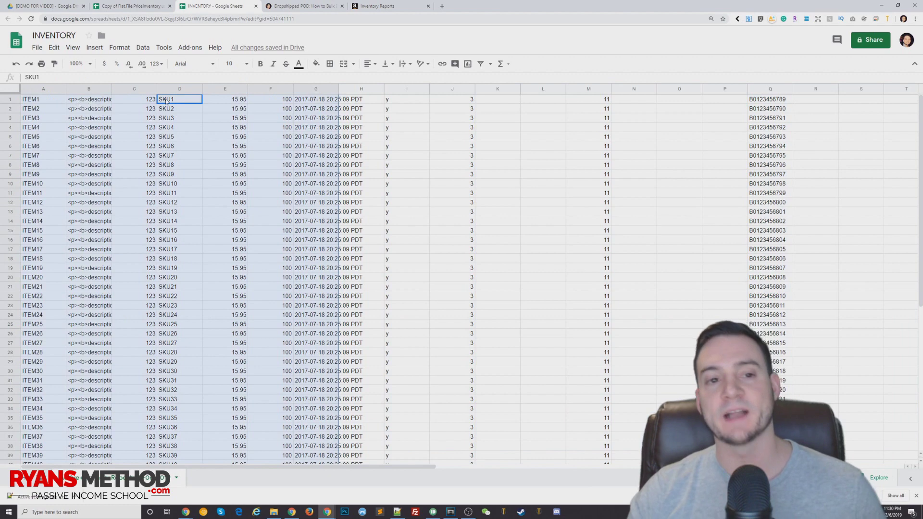
Select the entire sheet with the SKU1 cell active and sort the sheet by column D, A → Z
click(183, 102)
key(ctrl+a)
key(ctrl+a)
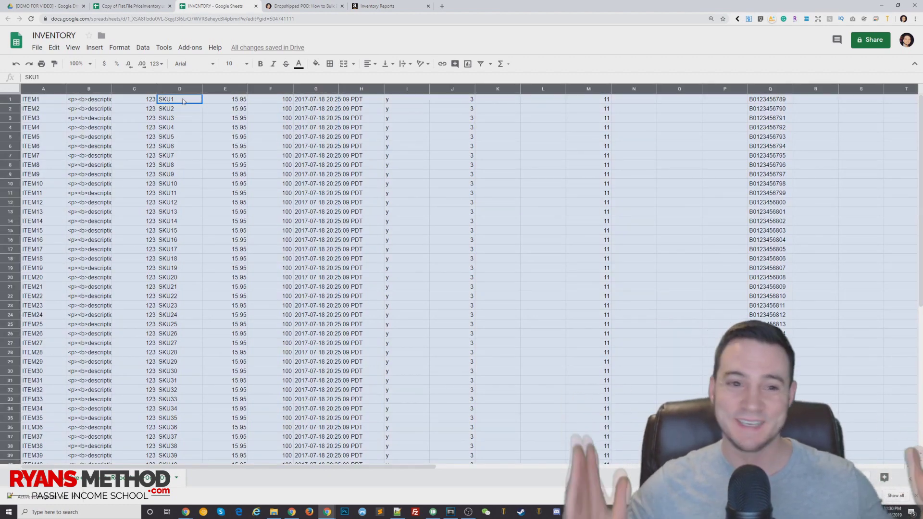
click(143, 48)
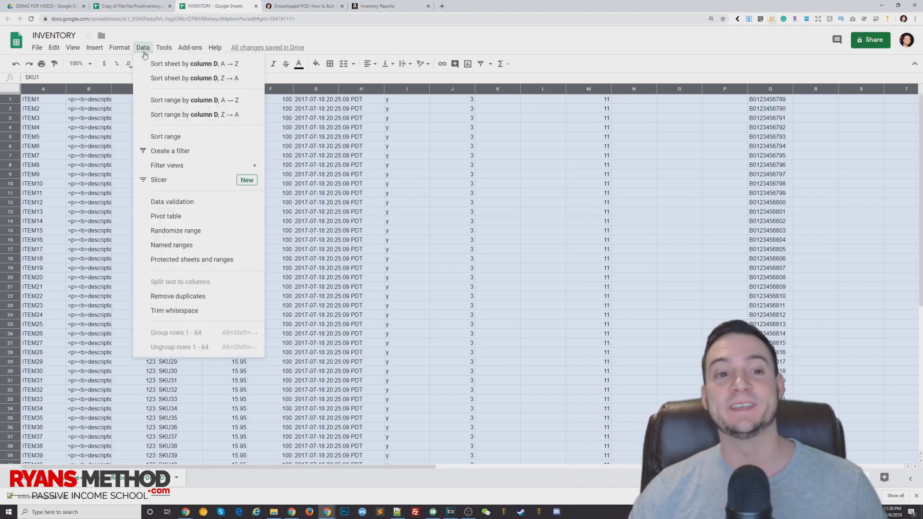
click(194, 70)
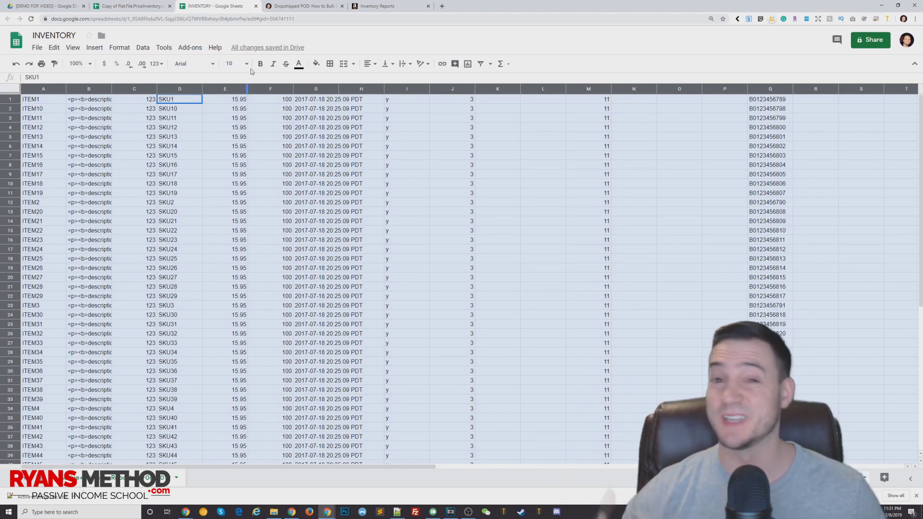
Recheck steps 6 and 7 of the handling-time guide and look through the sorted rows of the INVENTORY spreadsheet
click(306, 11)
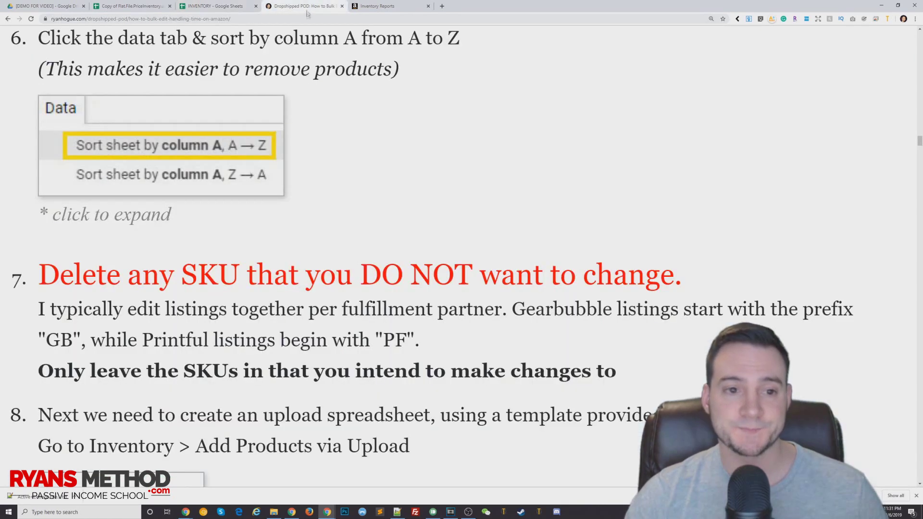
click(215, 6)
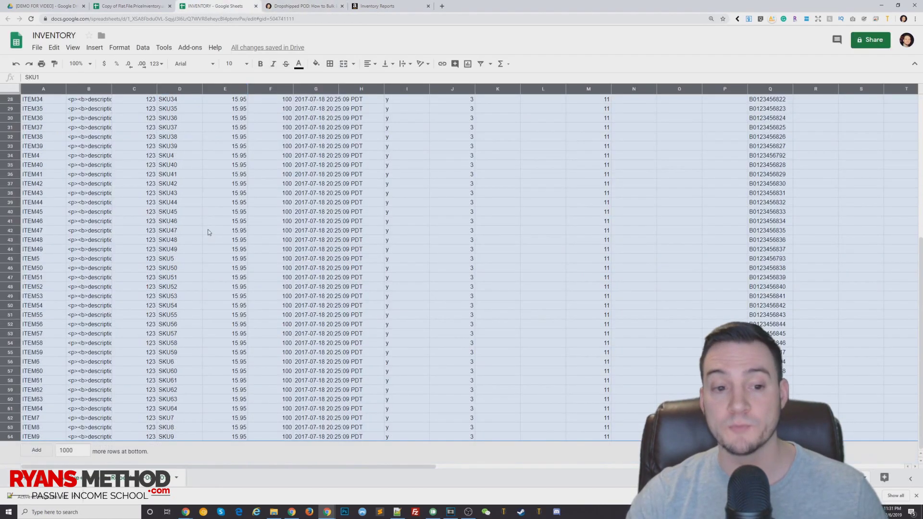
scroll(208, 230, up, 2)
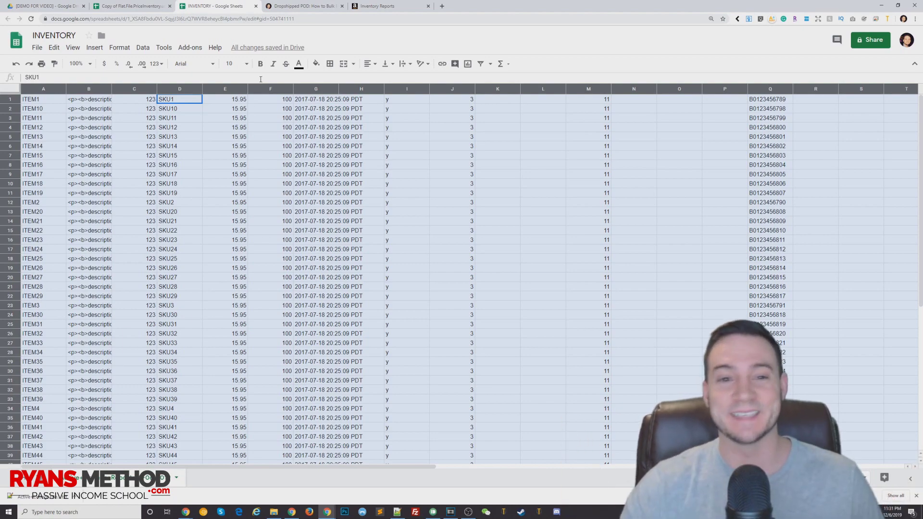
Read the guide's notes on the "GB" and "PF" SKU prefixes and step 8 on creating an upload spreadsheet from Amazon's template
click(315, 7)
scroll(287, 304, down, 3)
scroll(287, 304, down, 1)
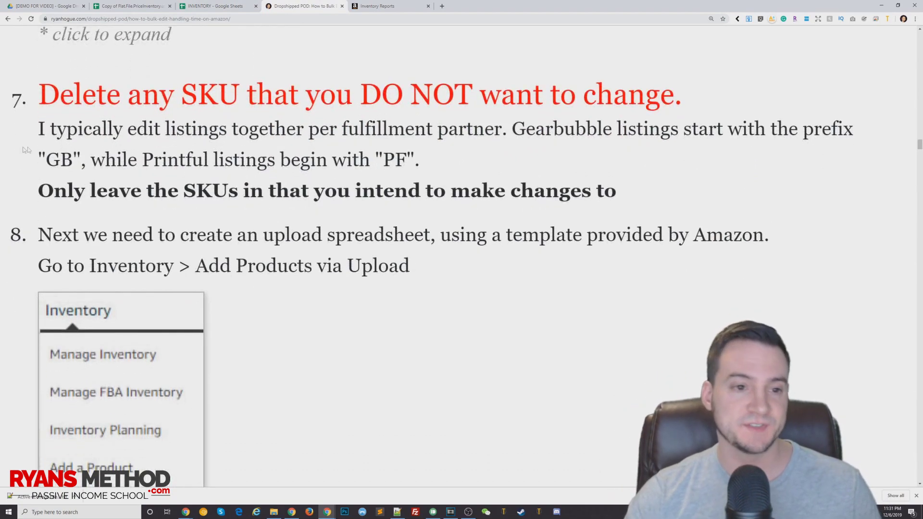
drag(86, 160, 31, 162)
drag(375, 160, 435, 164)
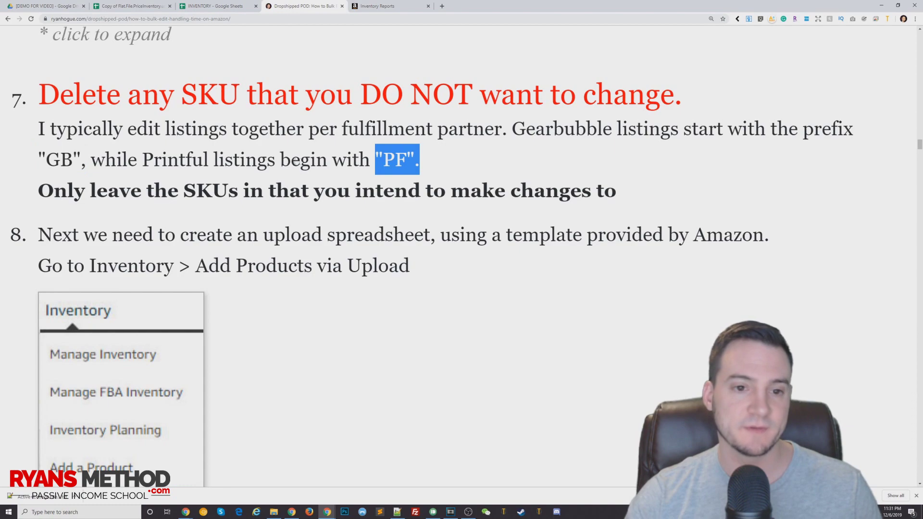
click(435, 164)
scroll(97, 99, down, 4)
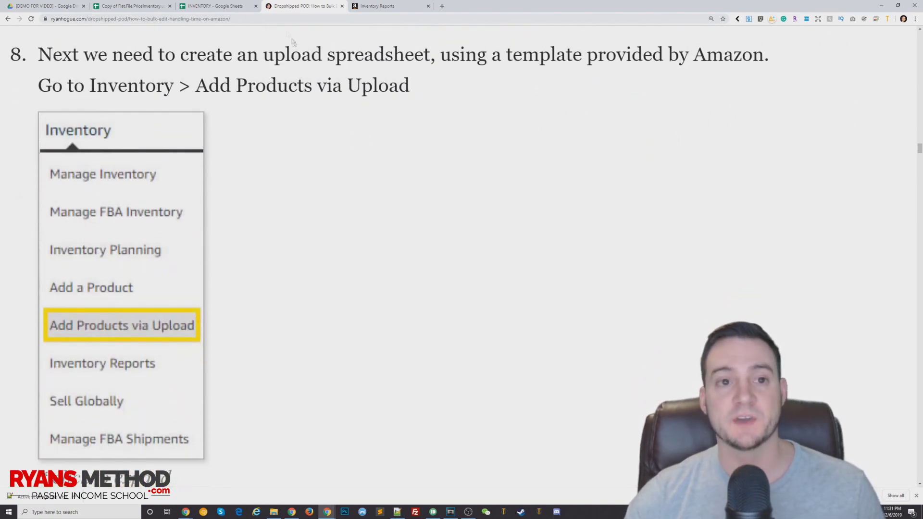
click(229, 6)
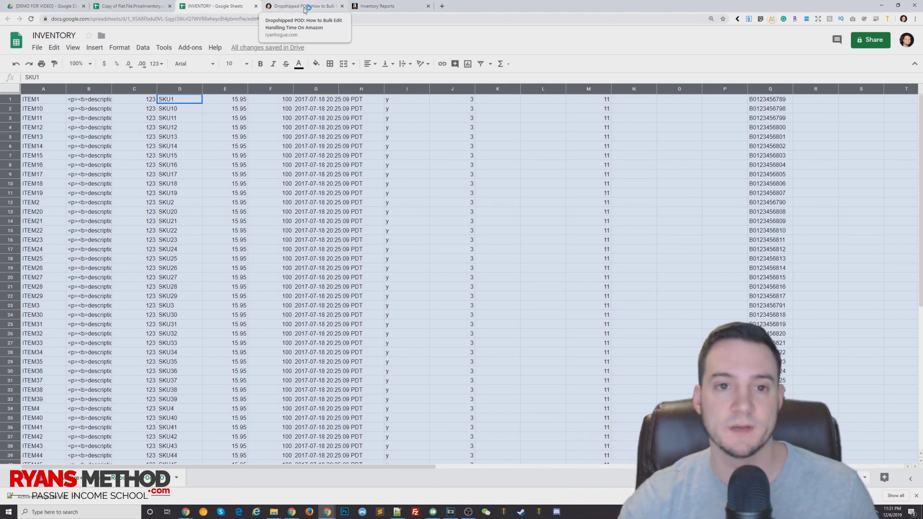
click(305, 7)
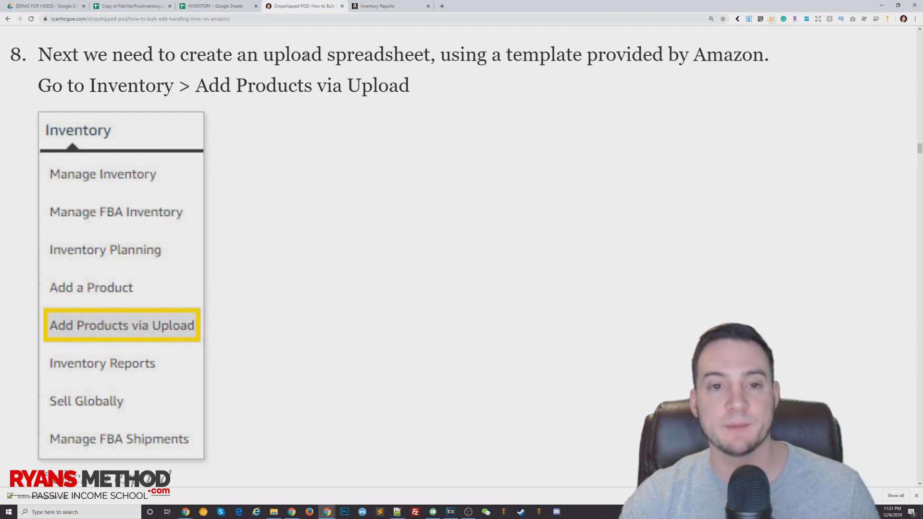
Switch to Amazon Seller Central and open the Add Products via Upload page for inventory
click(385, 7)
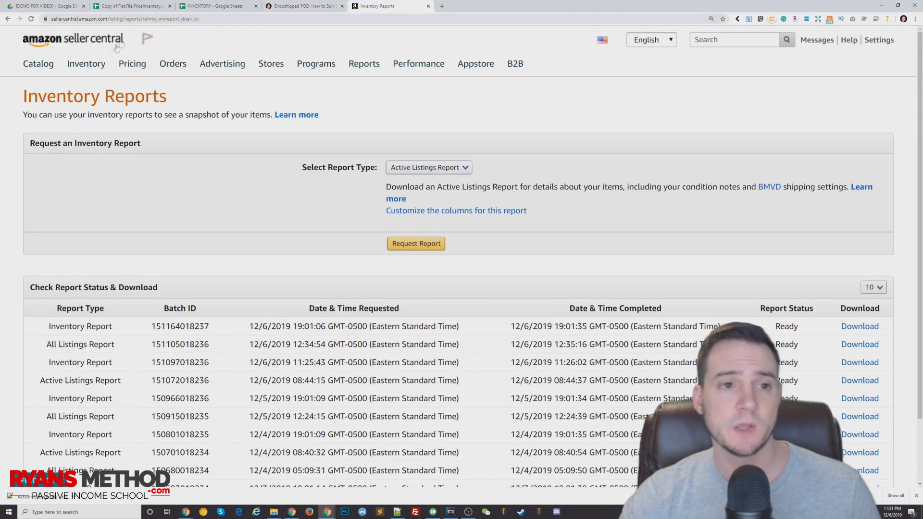
mouse_move(96, 64)
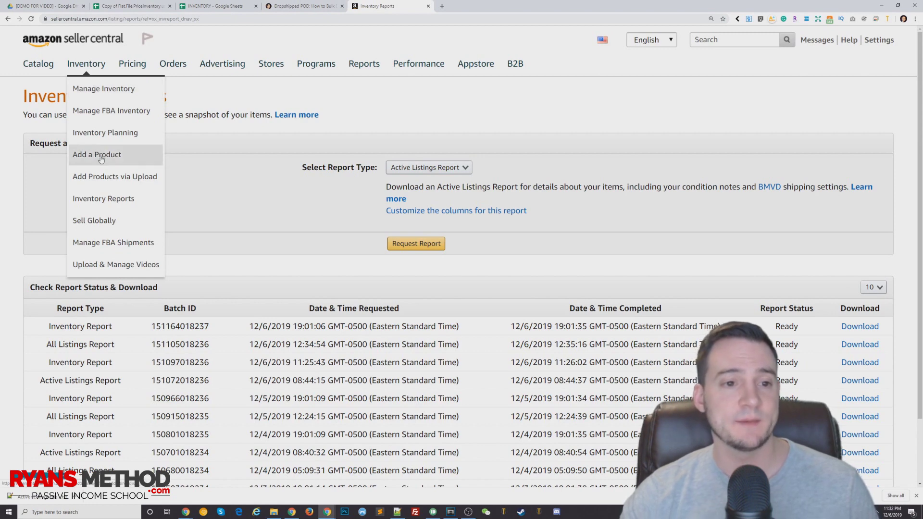
click(106, 184)
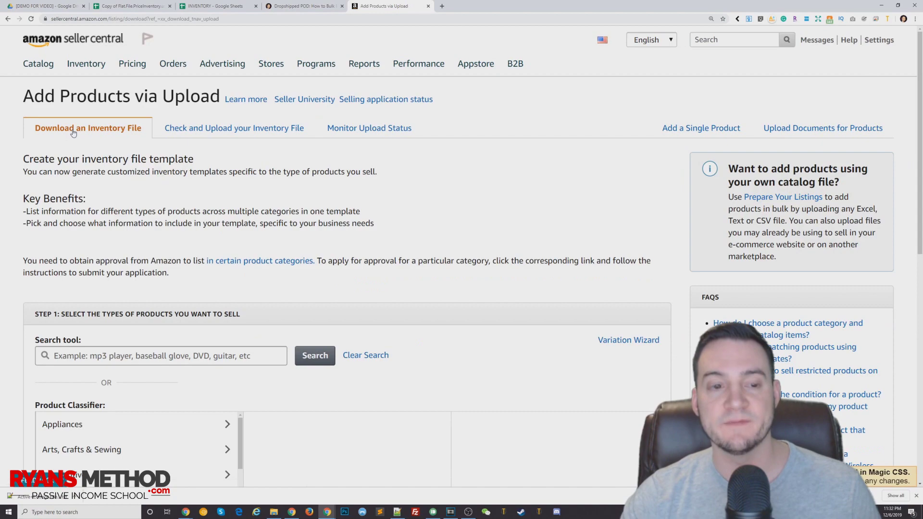
Expand the Inventory Files section below the template options and locate the Inventory updates file type
scroll(168, 182, down, 9)
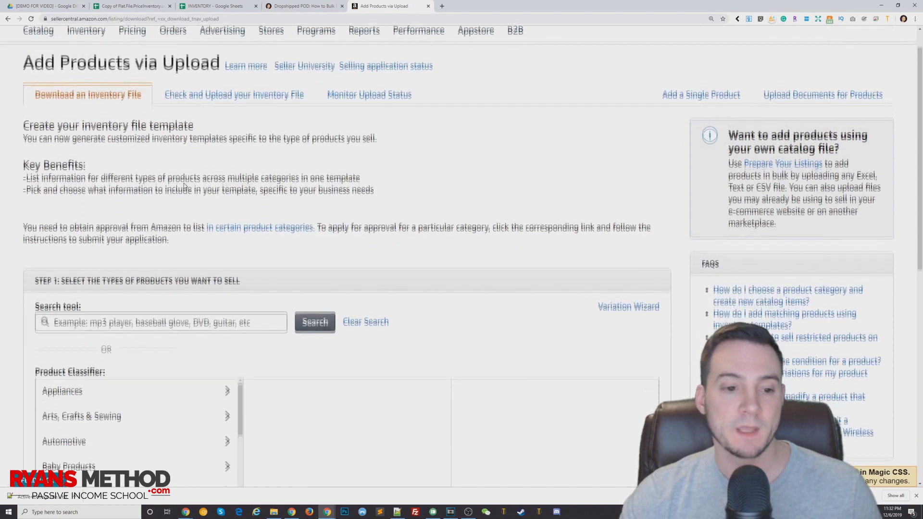
scroll(336, 182, down, 1)
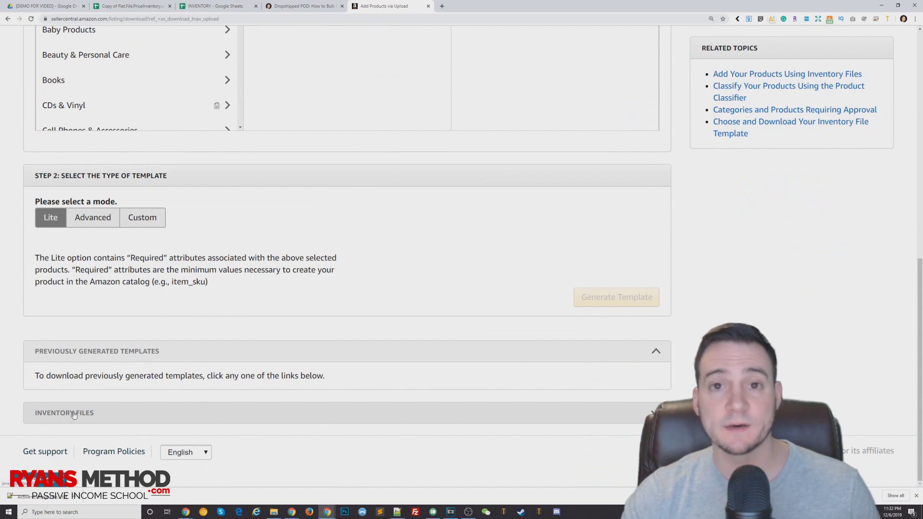
click(91, 416)
scroll(96, 413, down, 2)
scroll(149, 379, down, 4)
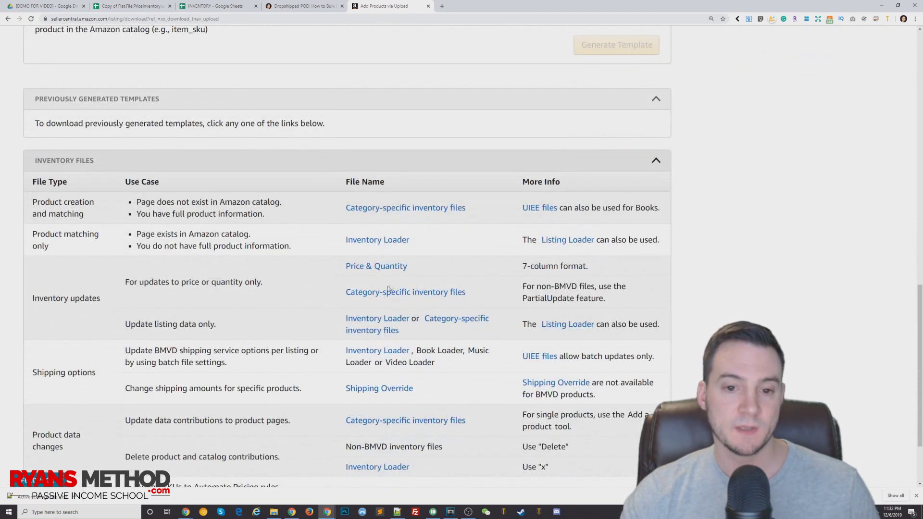
drag(35, 301, 114, 303)
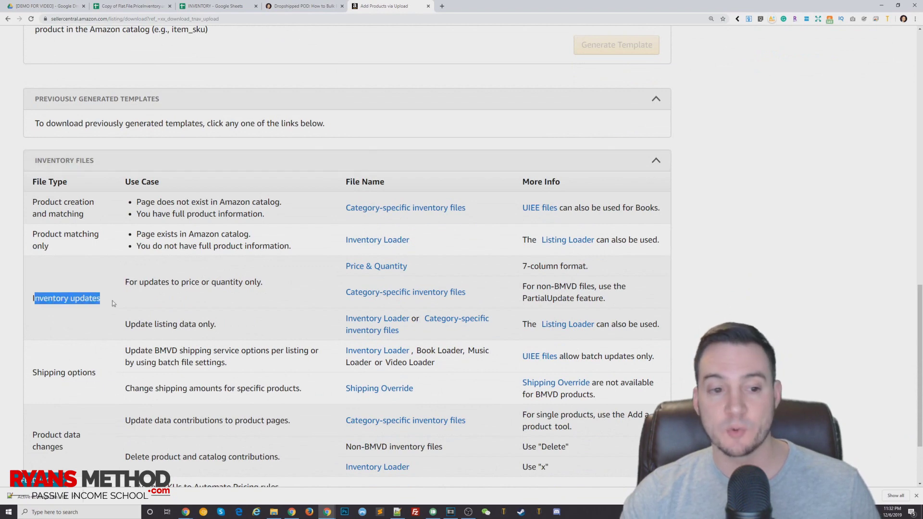
click(294, 267)
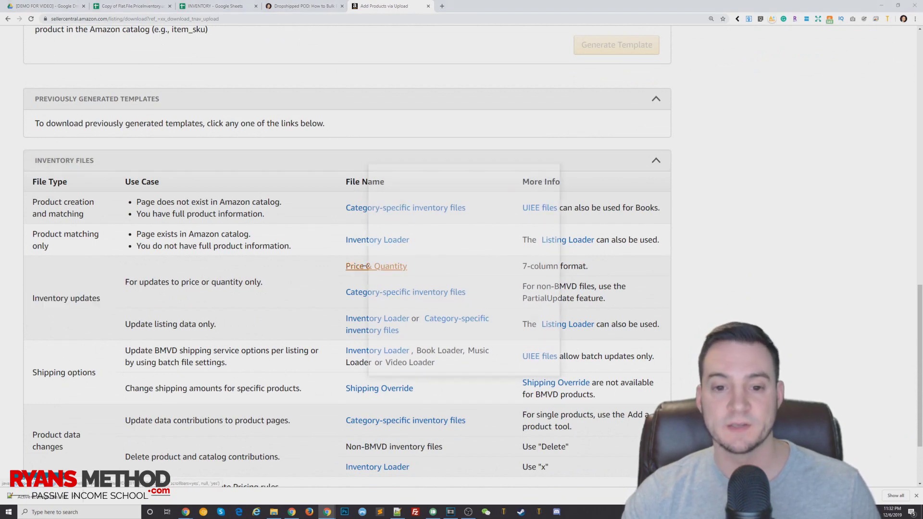
Open the Price & Quantity file help for inventory updates and download the Price & Quantity file template
click(364, 265)
drag(455, 169, 306, 70)
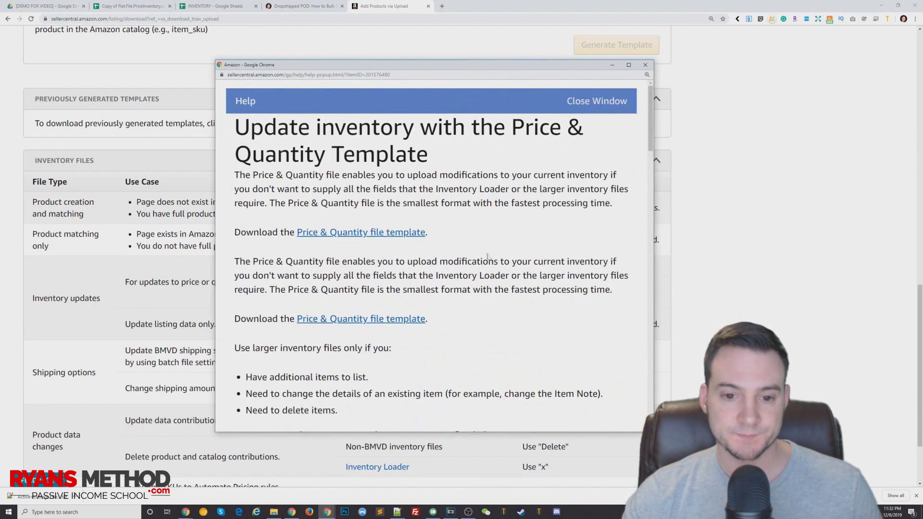
drag(449, 233, 235, 233)
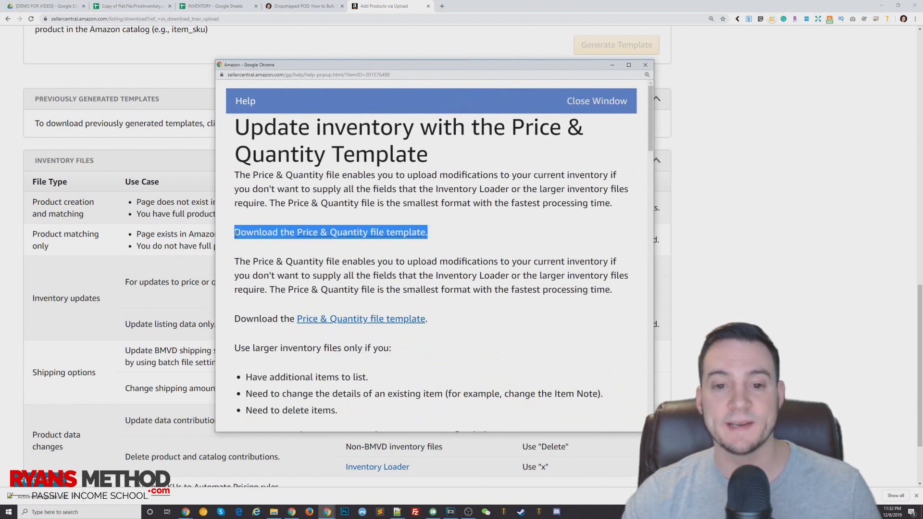
click(390, 234)
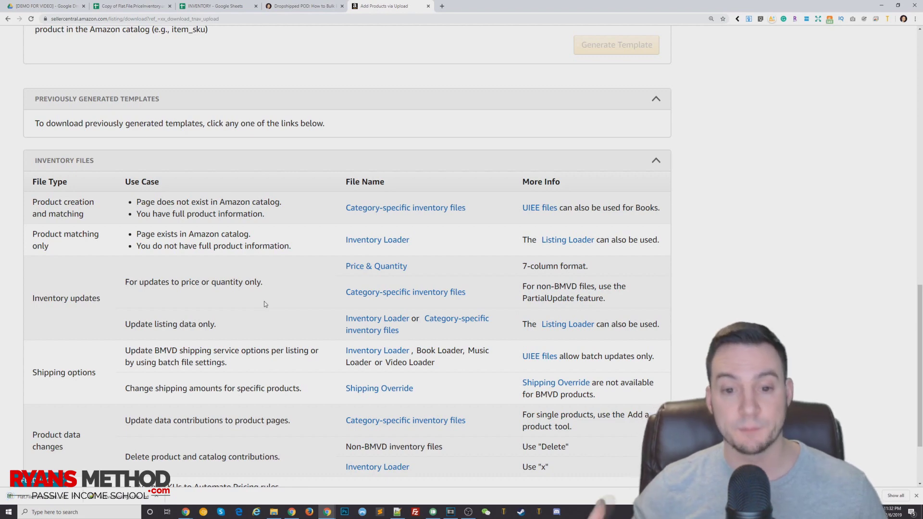
Review the required price and quantity fields in the Price & Quantity file help, and close the help window
click(390, 276)
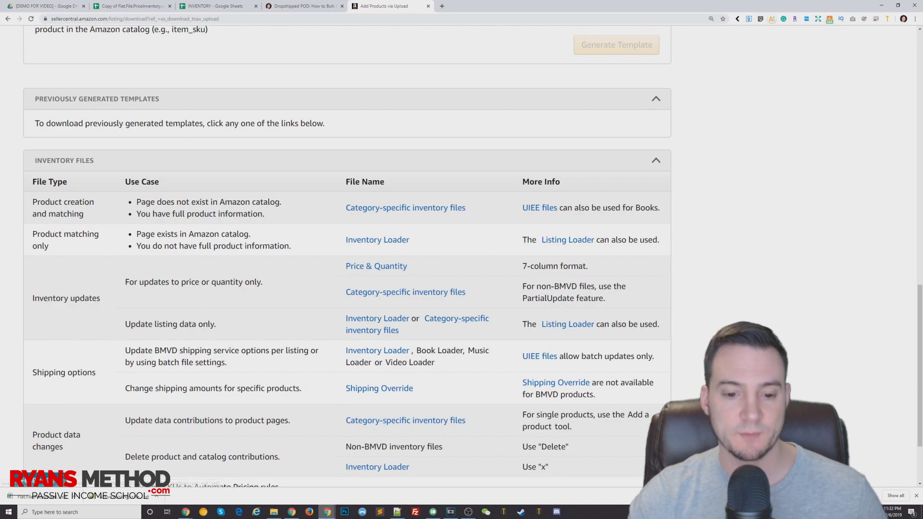
scroll(478, 254, down, 8)
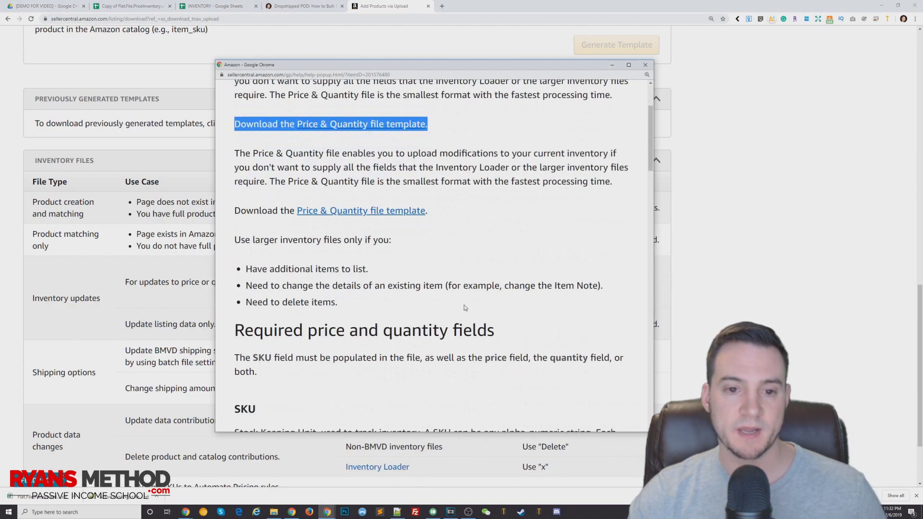
scroll(452, 293, down, 3)
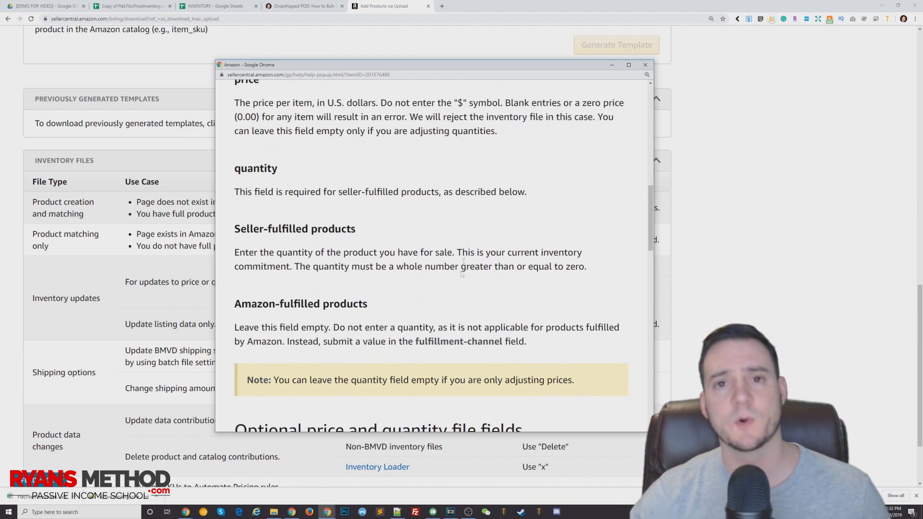
click(646, 65)
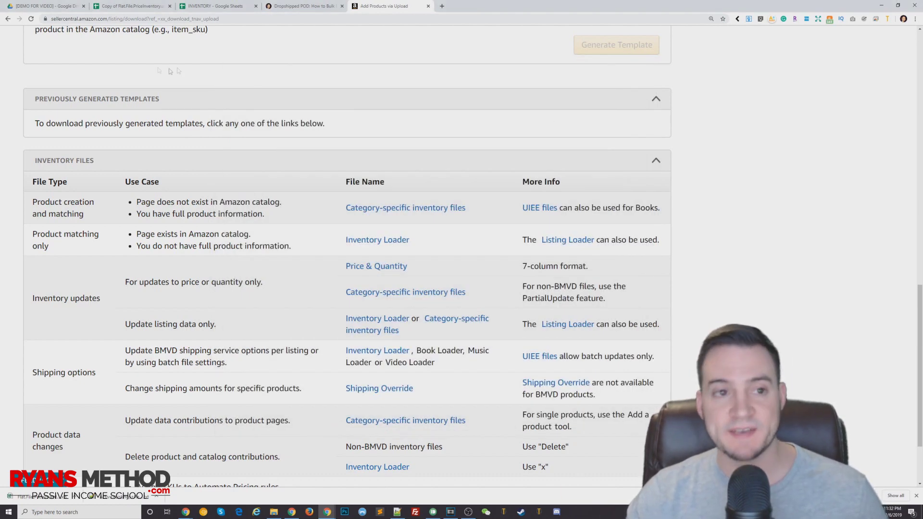
Return to the handling-time guide and read steps 9 to 12 on downloading, opening and filling the Price & Quantity template
click(304, 6)
scroll(259, 290, down, 10)
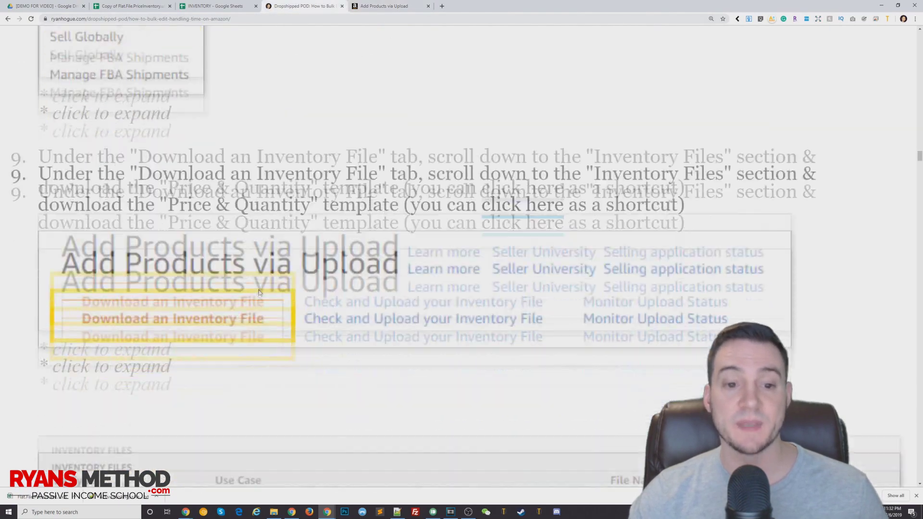
scroll(258, 288, down, 8)
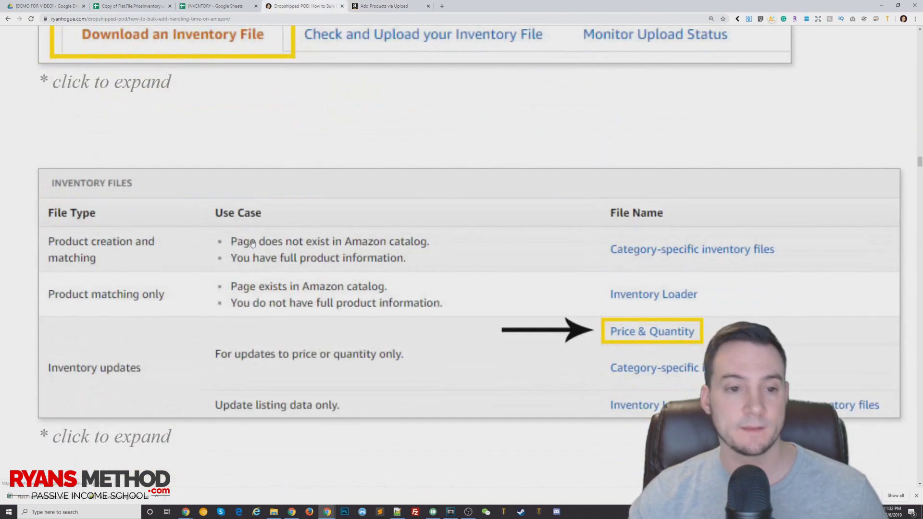
scroll(254, 263, down, 10)
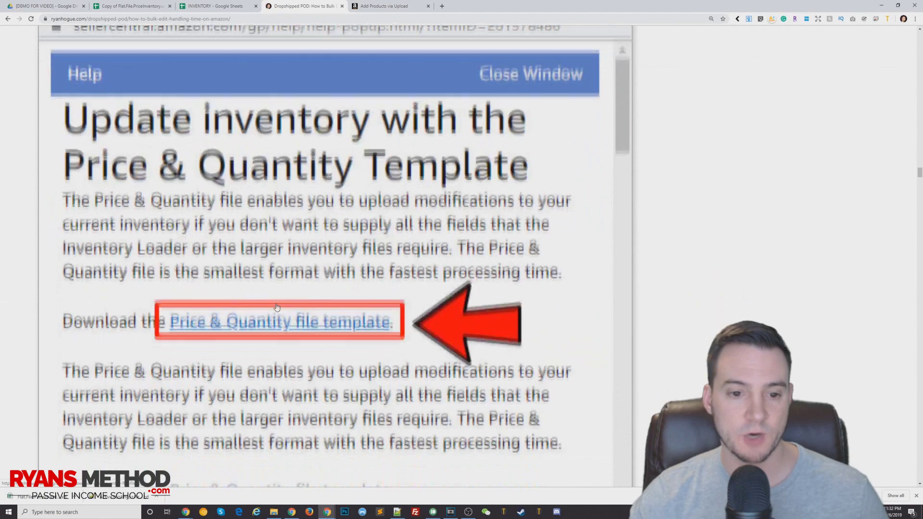
scroll(286, 304, down, 8)
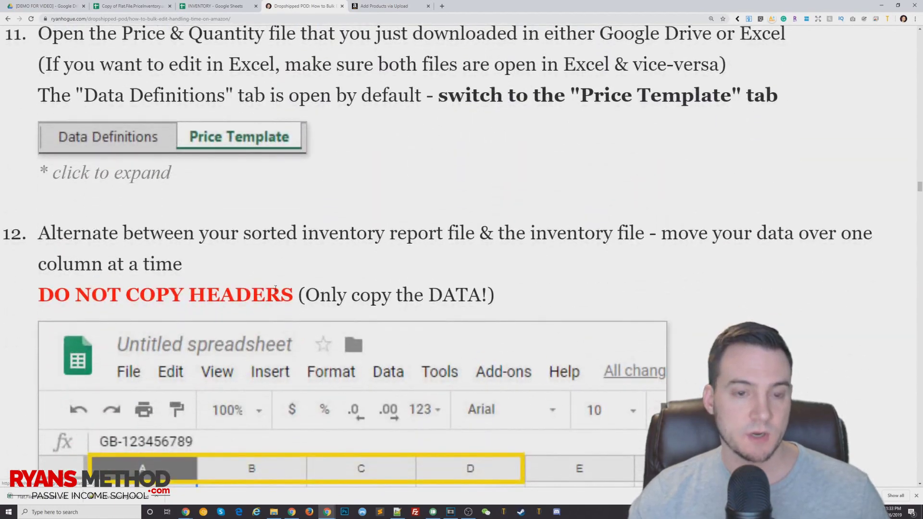
Open the Flat.File.PriceInventory.us.xls copy, review its Data Definitions sheet and return to the Price Template sheet
click(134, 7)
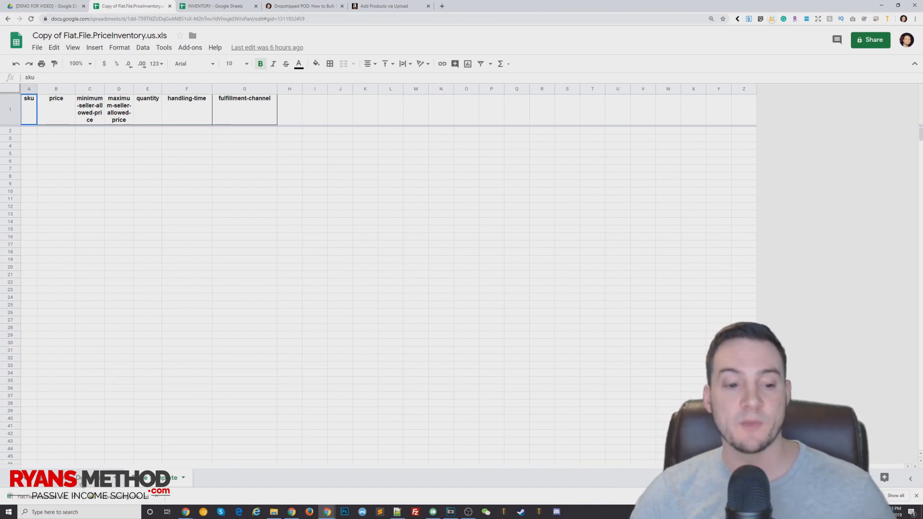
click(80, 478)
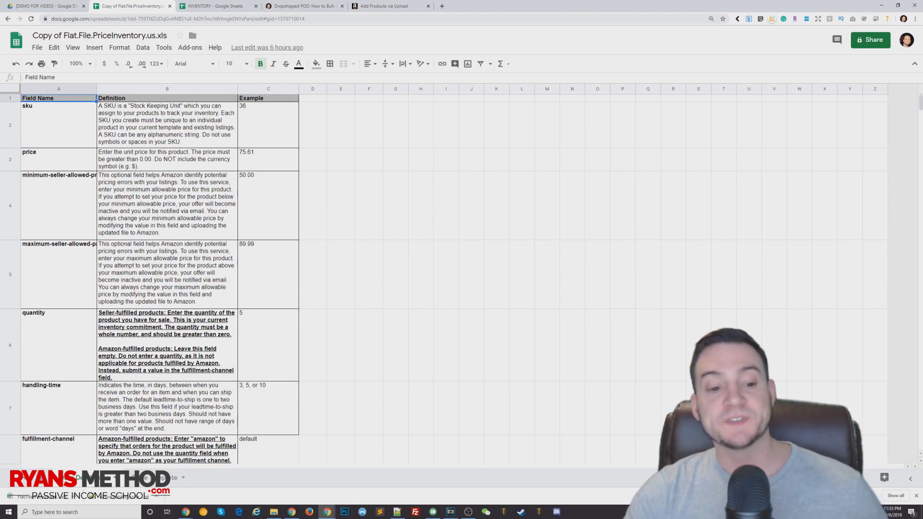
click(916, 496)
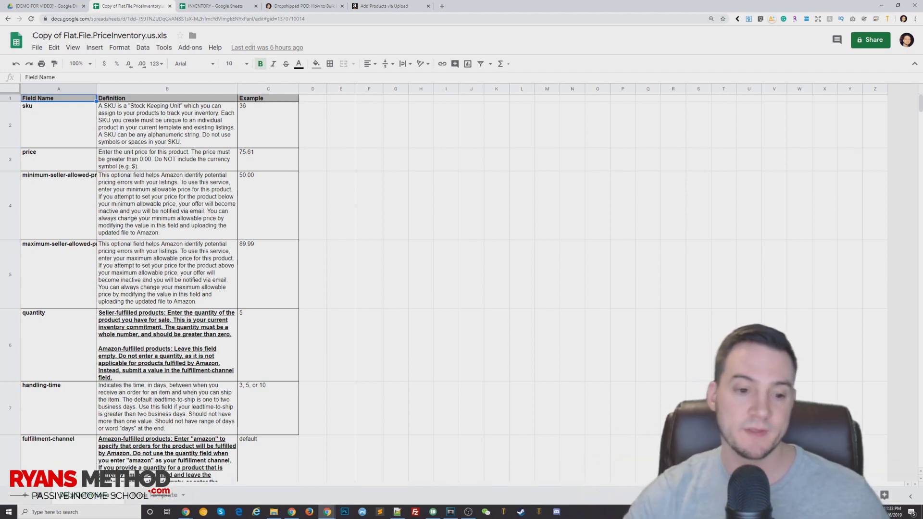
click(155, 496)
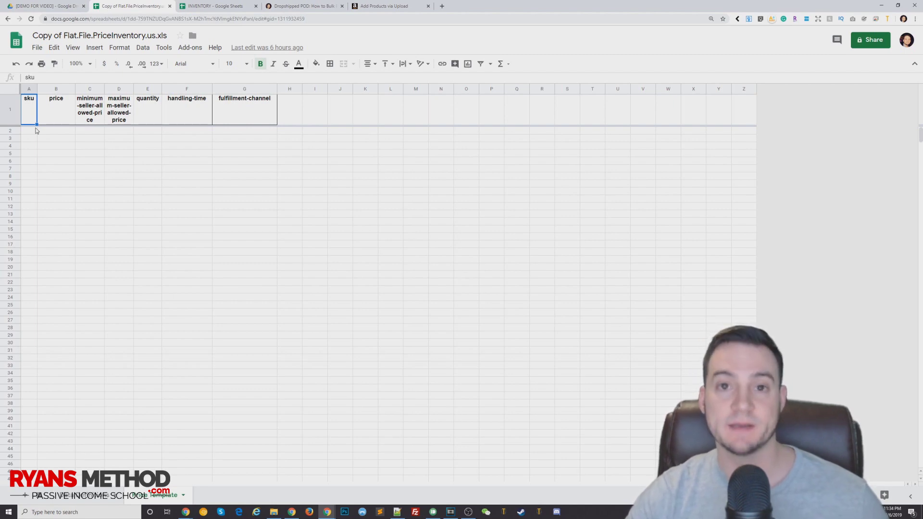
Compare the INVENTORY spreadsheet's data with the template's columns, starting with the sku column
click(228, 9)
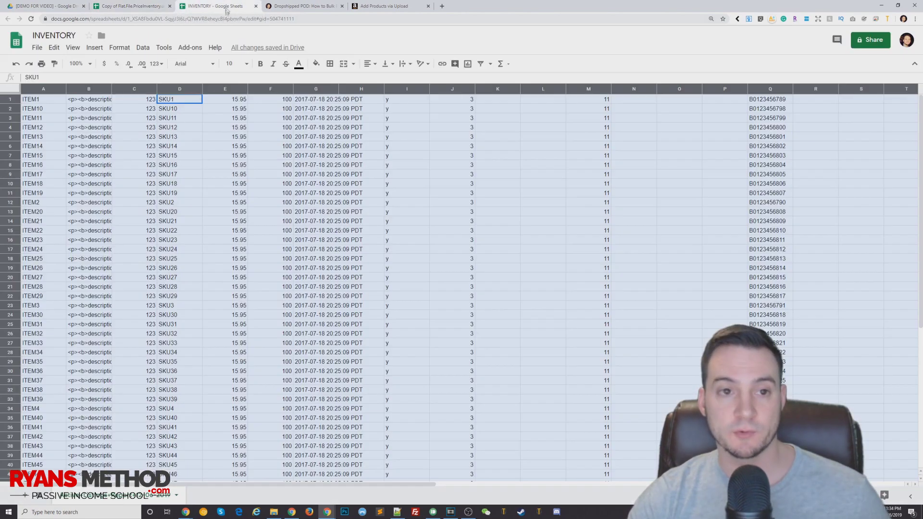
click(150, 127)
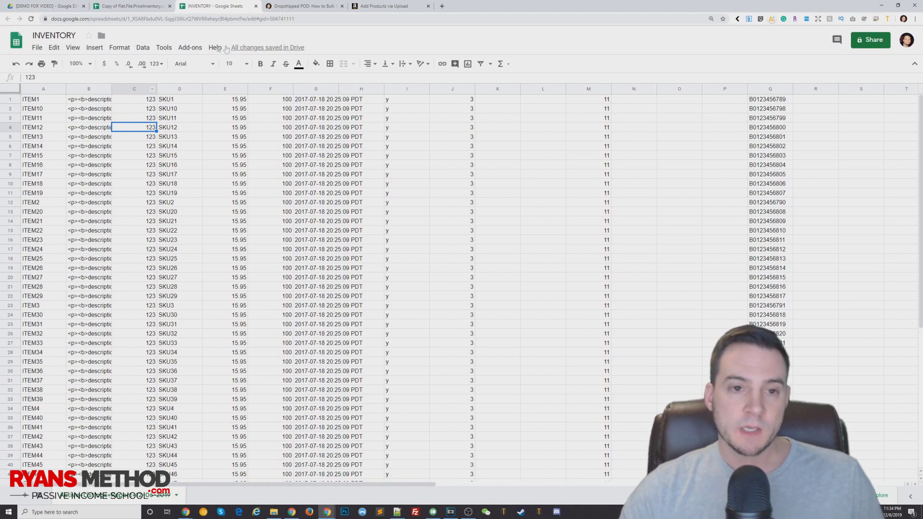
click(137, 7)
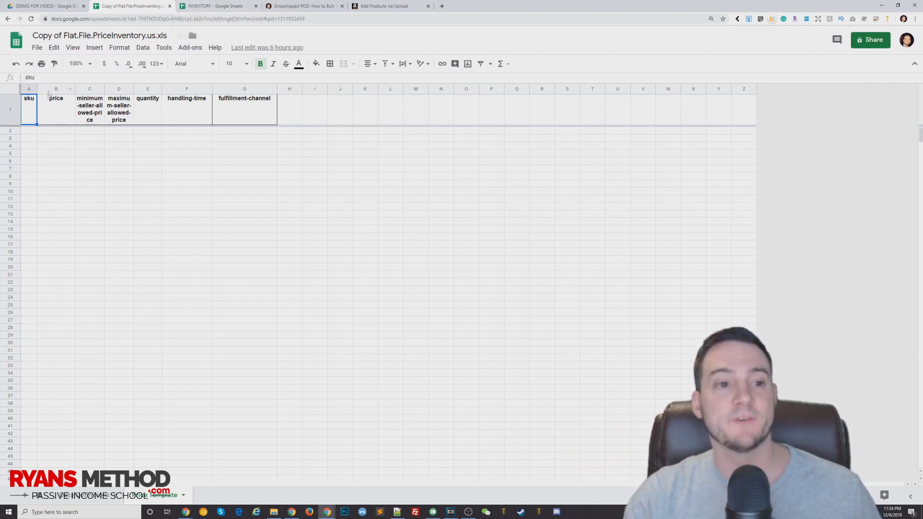
click(29, 91)
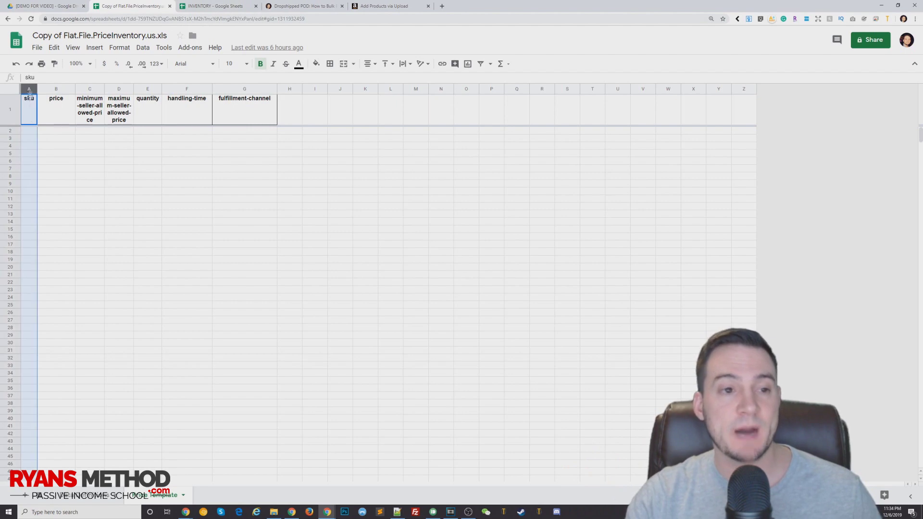
Copy the whole SKU column D from the INVENTORY spreadsheet
click(219, 7)
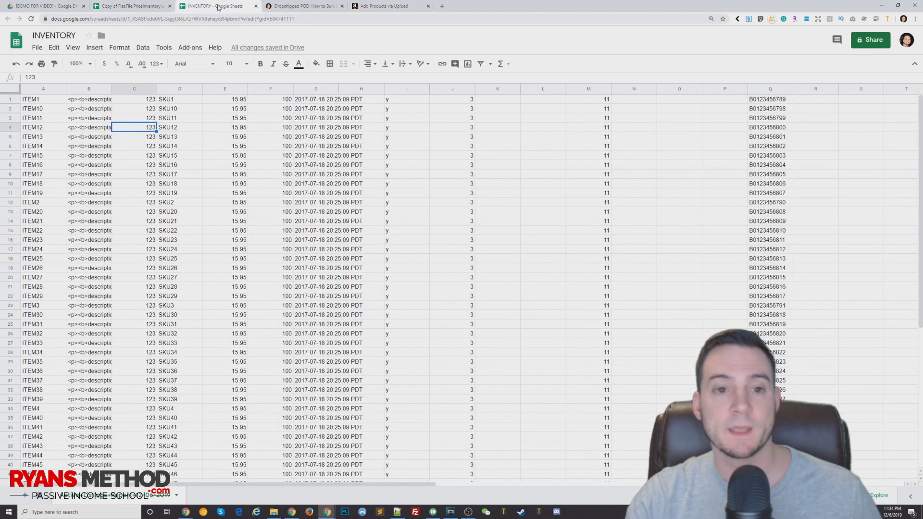
click(179, 90)
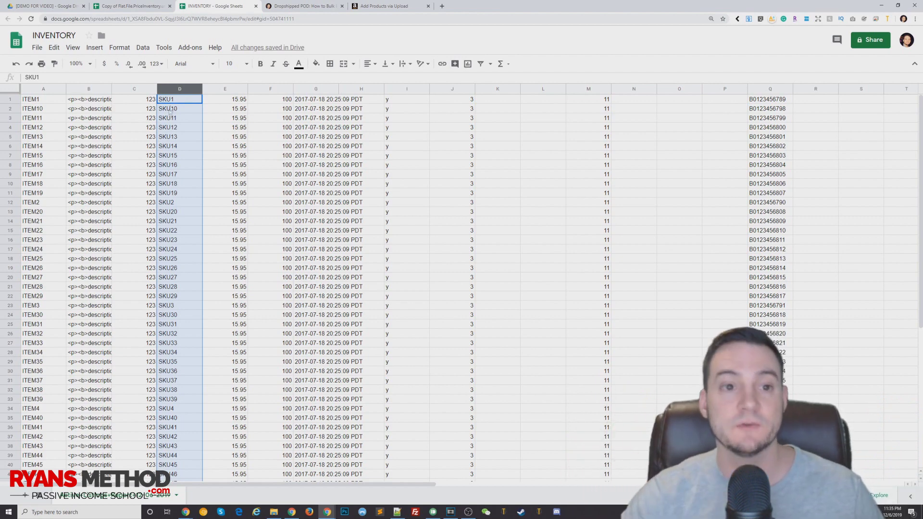
click(180, 88)
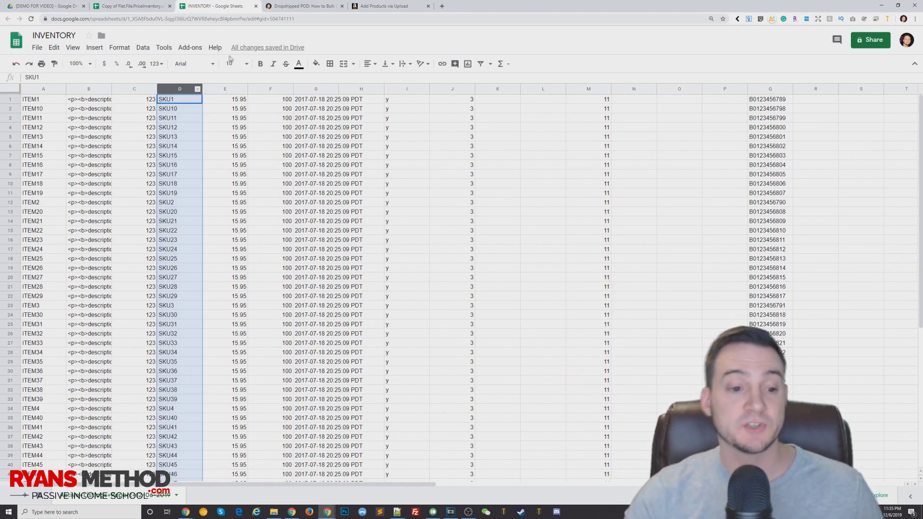
scroll(226, 226, down, 8)
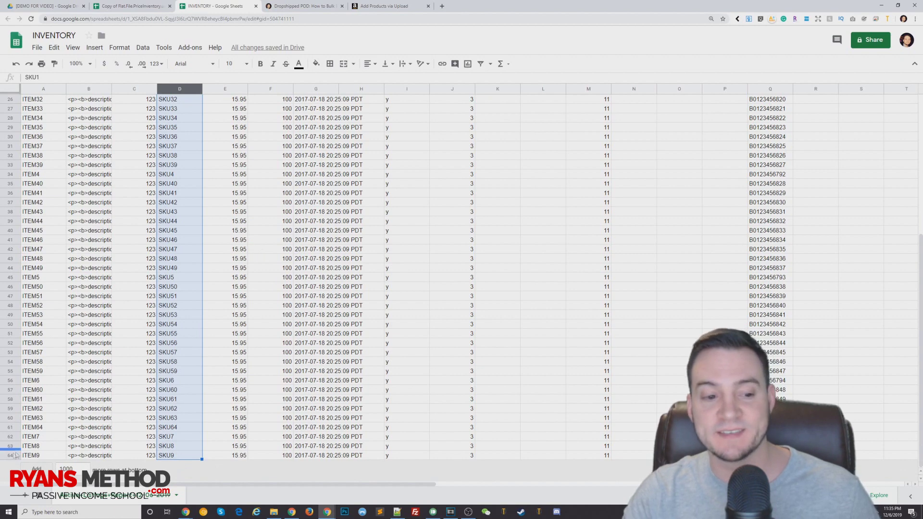
scroll(131, 410, up, 8)
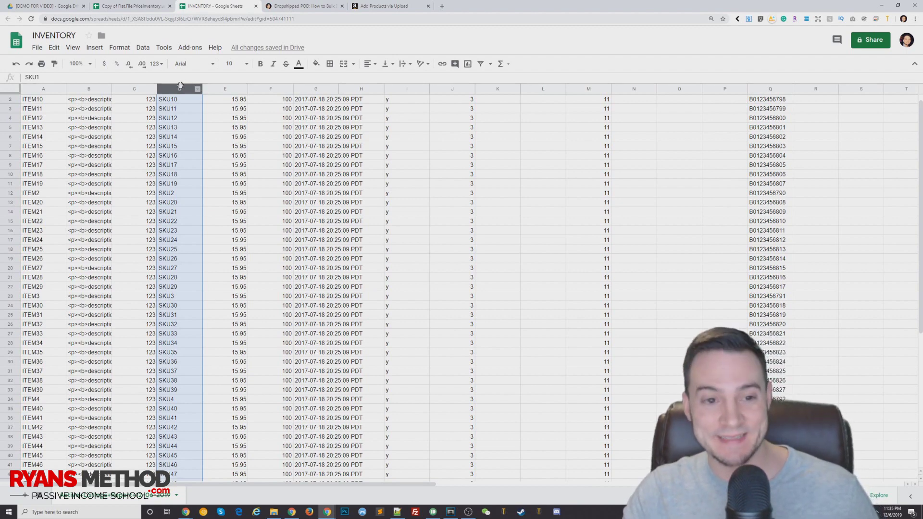
key(ctrl+c)
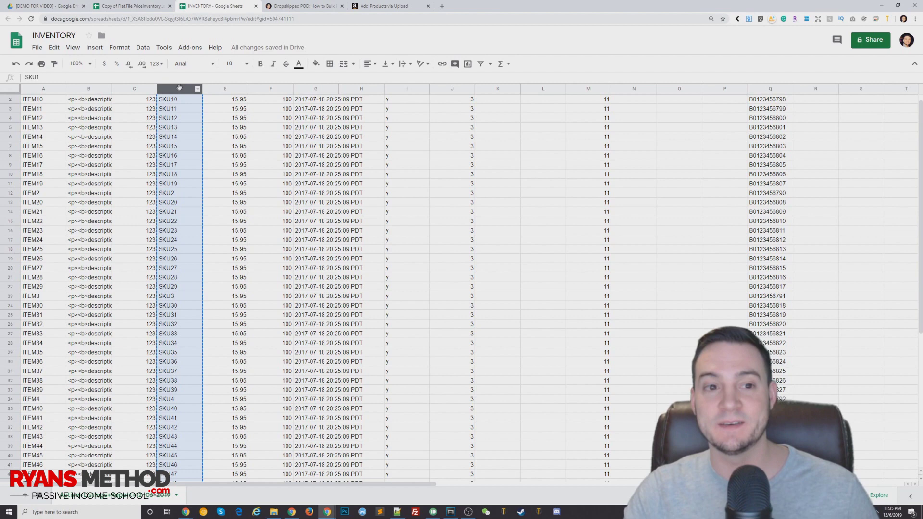
right_click(182, 90)
click(203, 113)
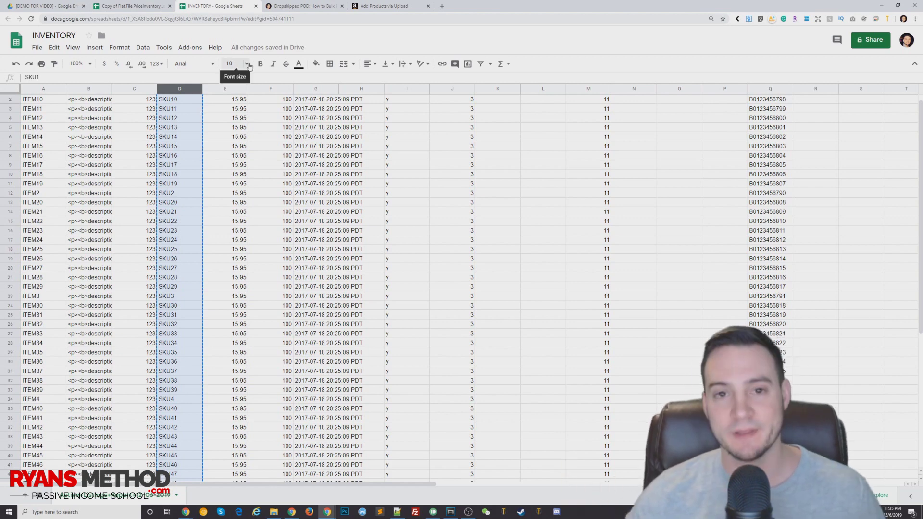
Paste the copied SKUs into the template's sku column from cell A2 down, and widen column A slightly
click(129, 5)
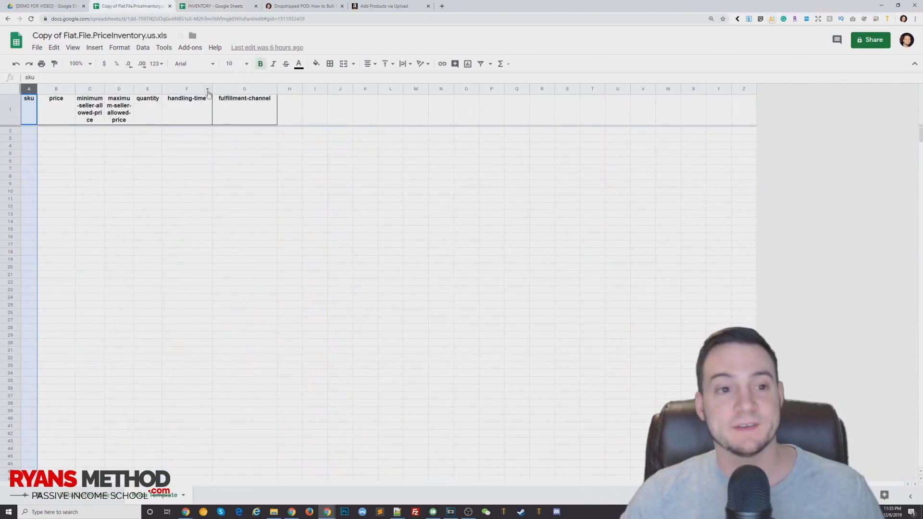
click(30, 132)
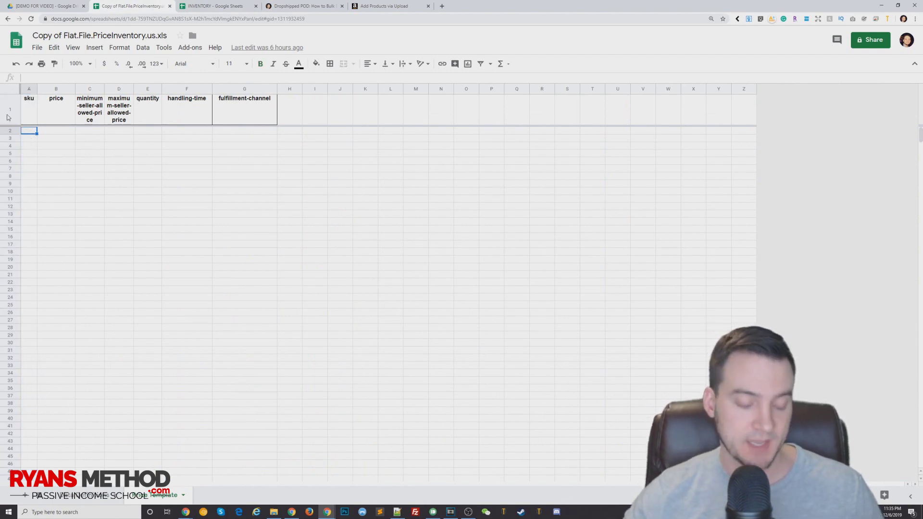
key(ctrl+v)
click(135, 183)
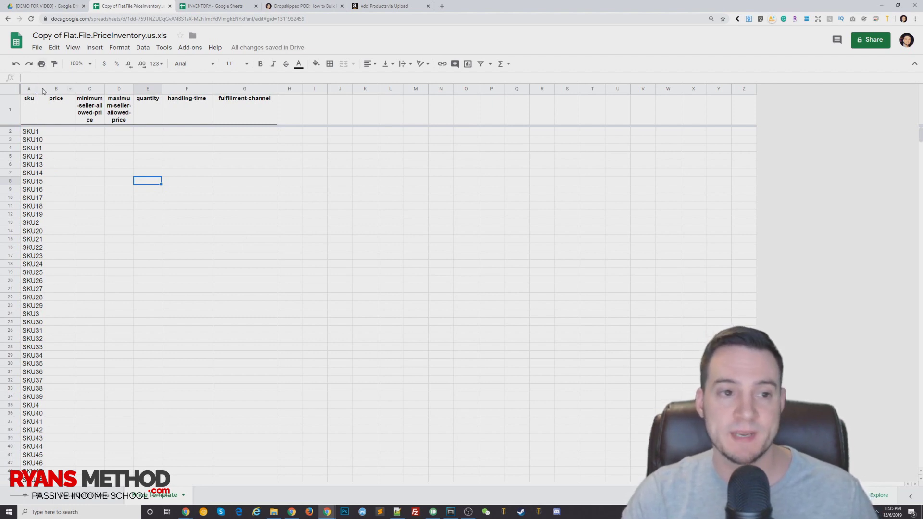
drag(37, 89, 44, 88)
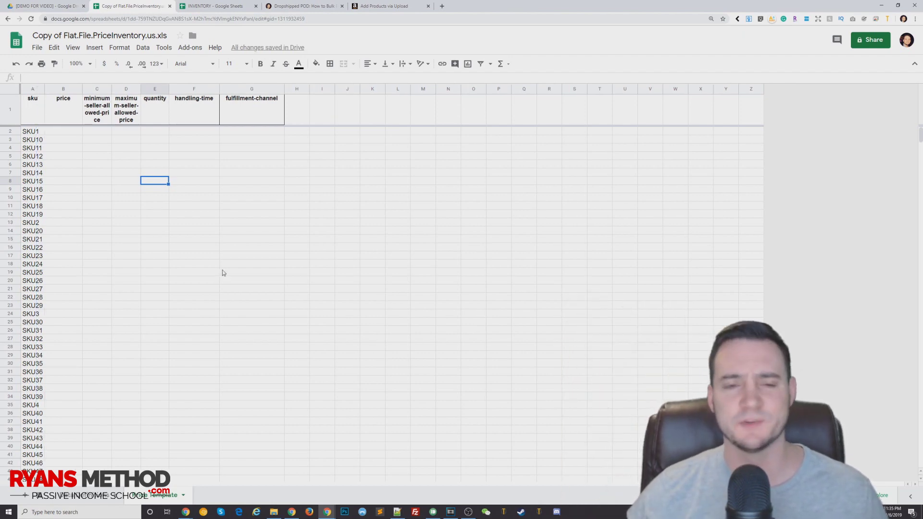
Copy the price column E from the INVENTORY spreadsheet into the template's price column, starting at cell B2
click(211, 8)
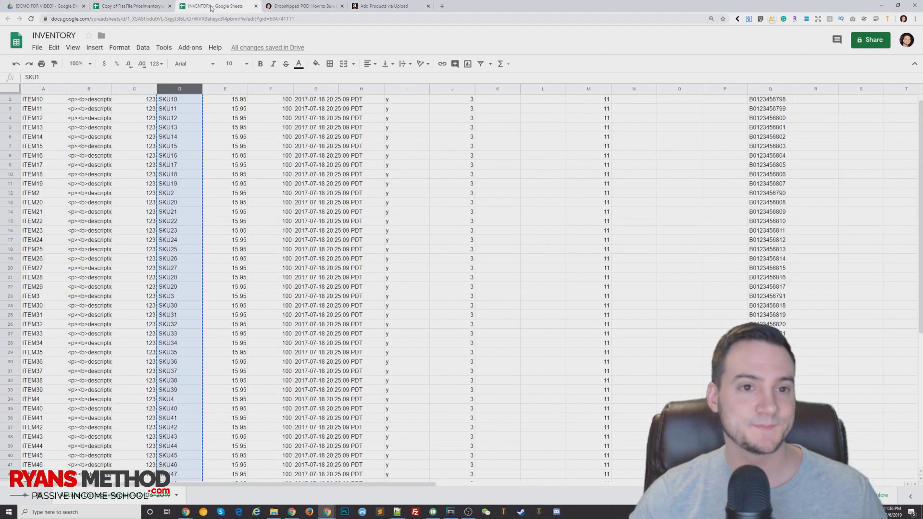
click(130, 10)
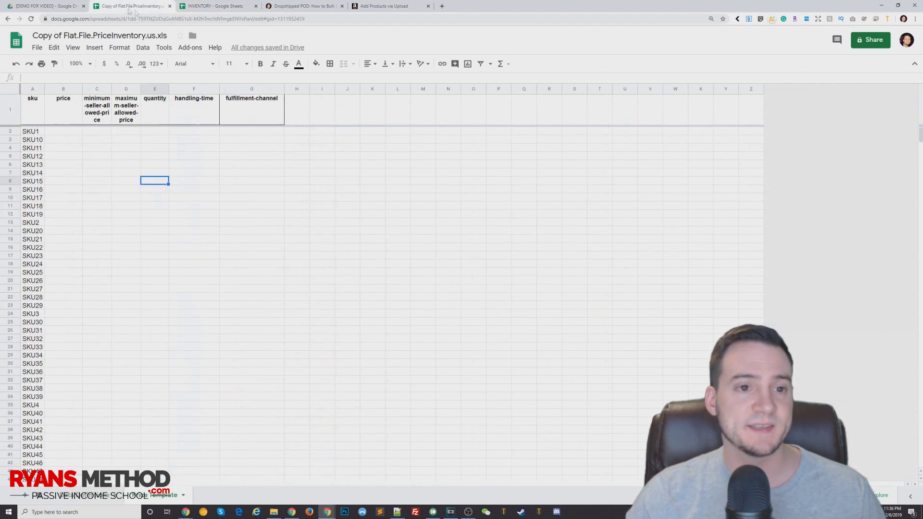
click(65, 135)
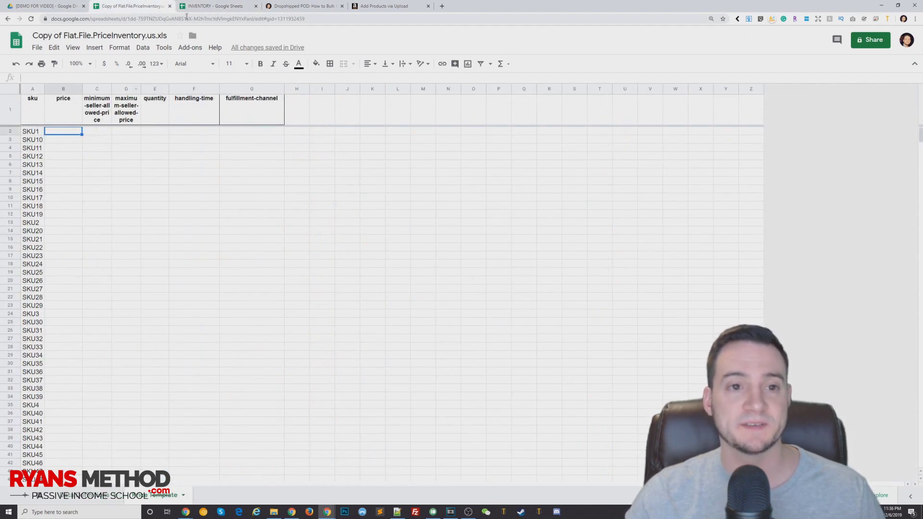
click(219, 10)
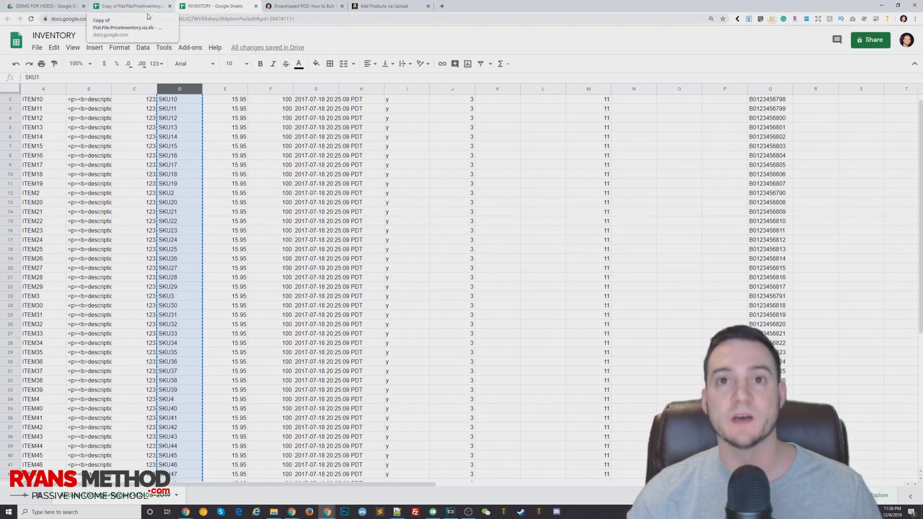
click(230, 90)
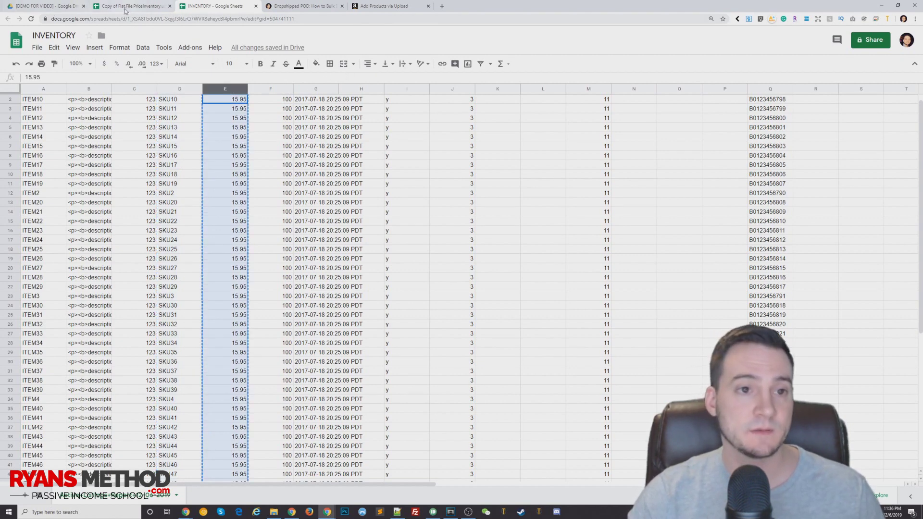
click(129, 6)
key(ctrl+v)
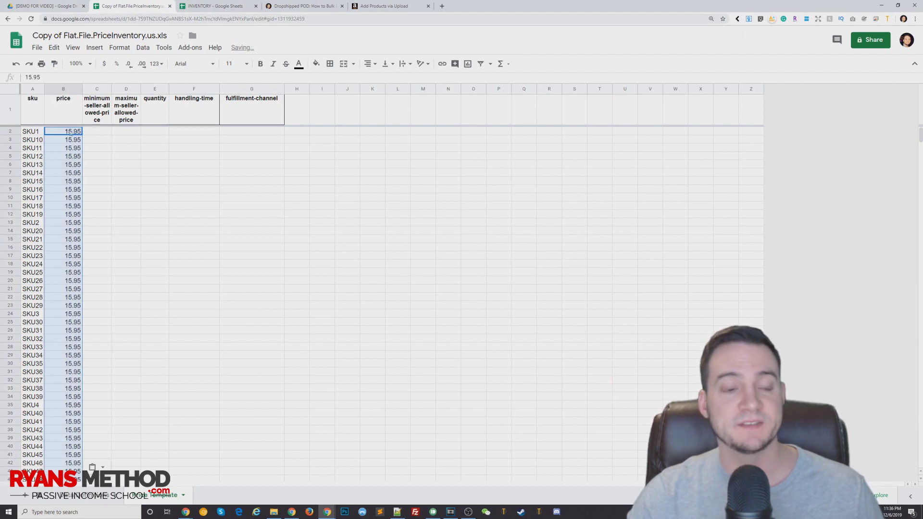
Enter trial quantities of 100 in cell E2 and 10000 in cell E3 of the quantity column
click(103, 90)
click(126, 90)
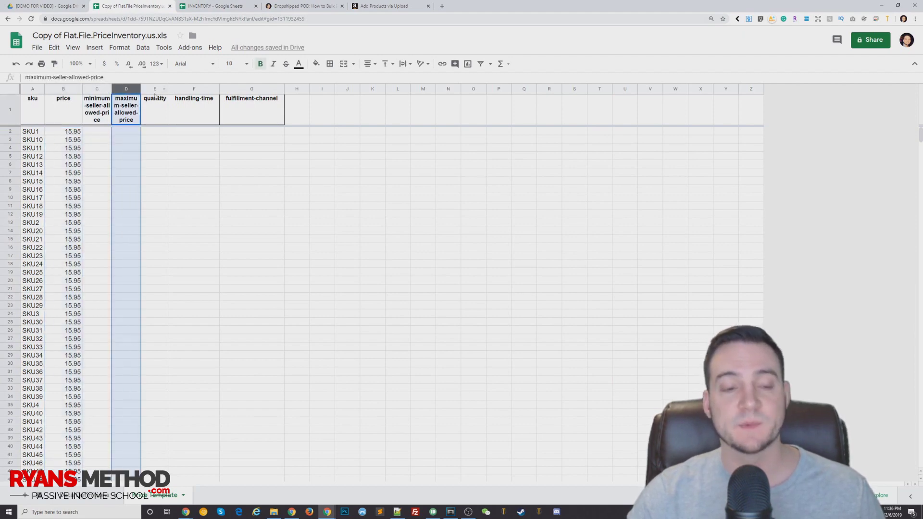
click(158, 93)
click(155, 131)
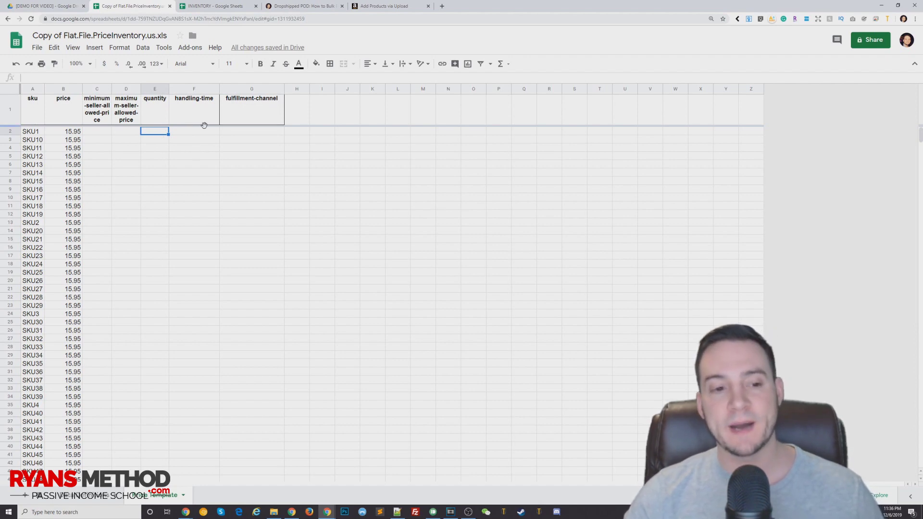
text(100)
key(Return)
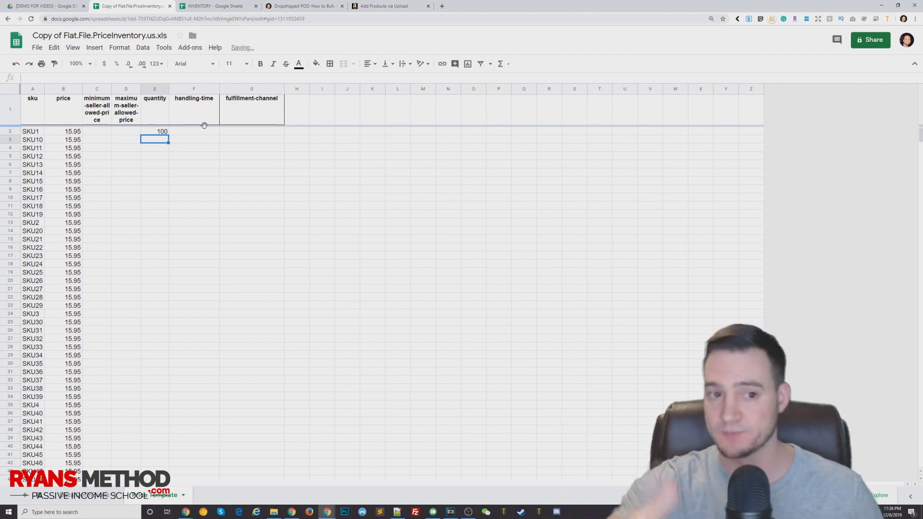
text(10000)
key(Return)
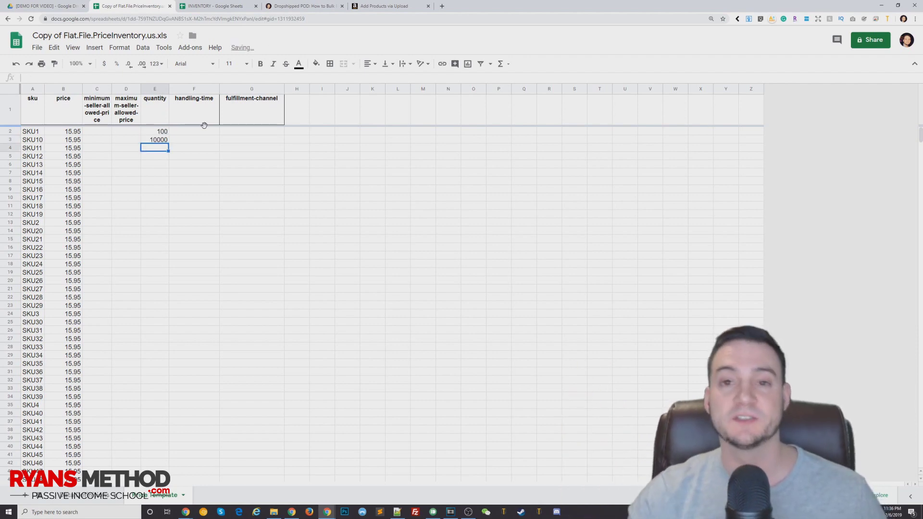
Set the quantity in cell E2 to 1000 and copy it into cell E3
click(159, 131)
text(10)
key(Return)
click(159, 130)
key(ctrl+c)
click(160, 140)
key(ctrl+v)
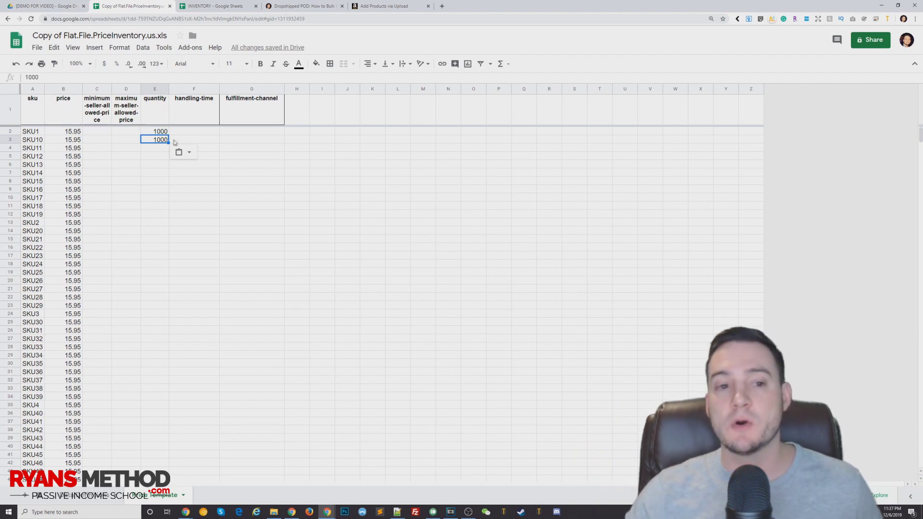
Fill the quantity 1000 from cell E3 down to the last SKU in row 65 and check the column
drag(168, 143, 168, 143)
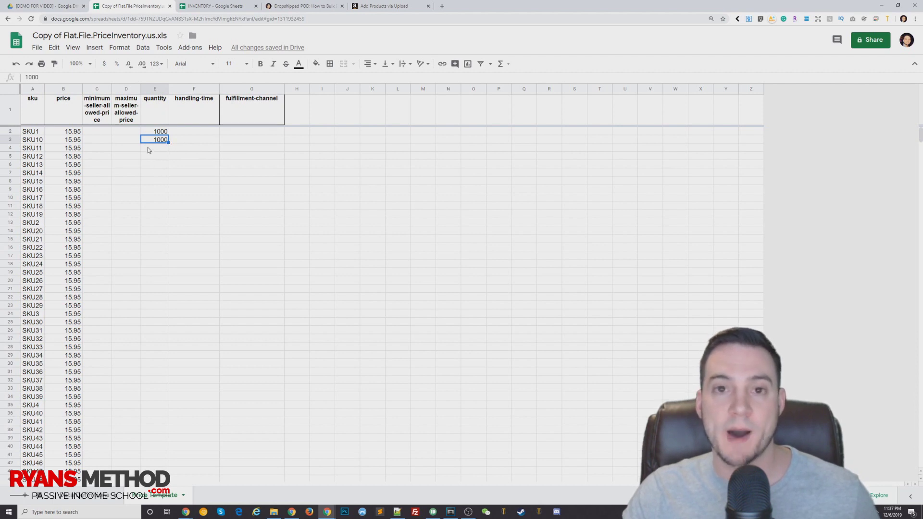
drag(169, 143, 166, 192)
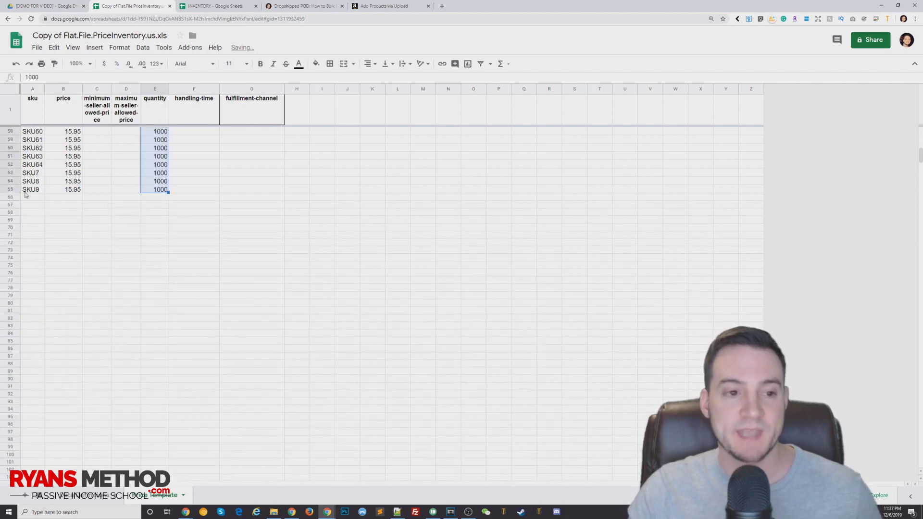
click(10, 189)
scroll(154, 315, up, 7)
scroll(192, 328, up, 5)
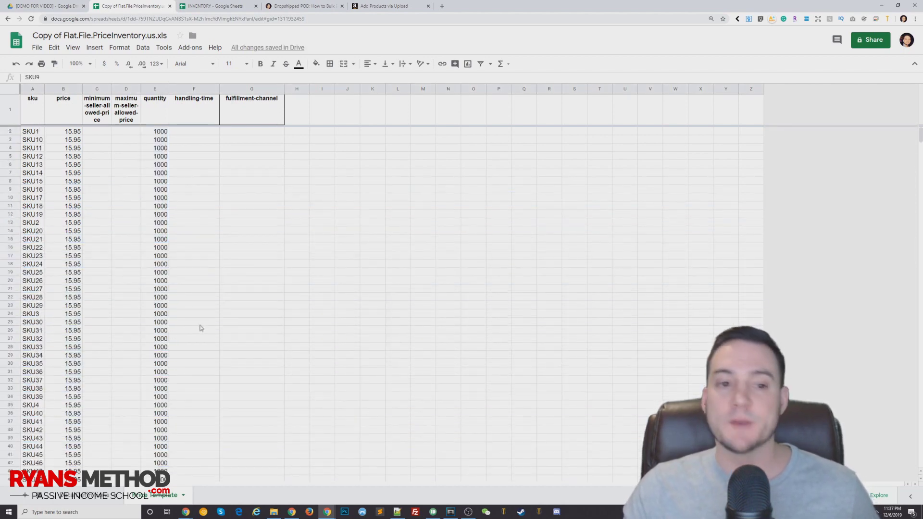
scroll(201, 324, down, 10)
scroll(198, 315, up, 9)
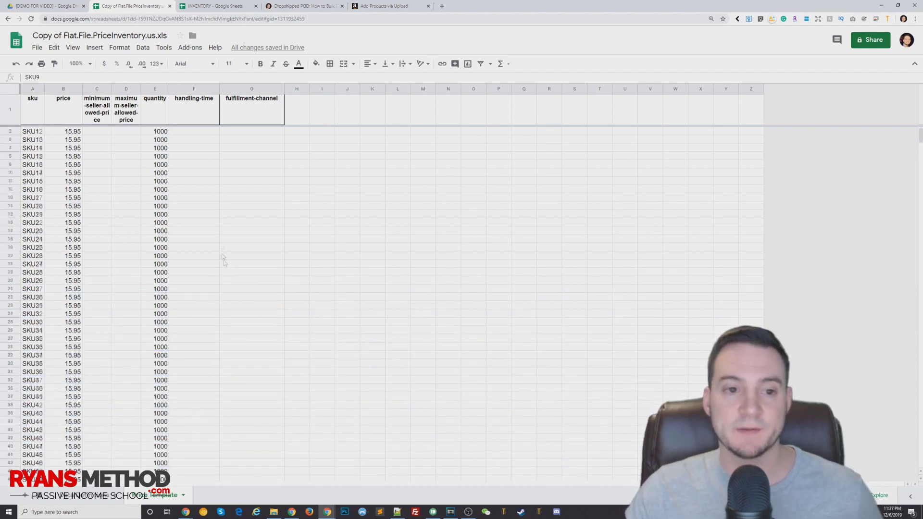
Enter a handling-time of 14 in cell F5 and fill it down to SKU35 in row 30
click(196, 131)
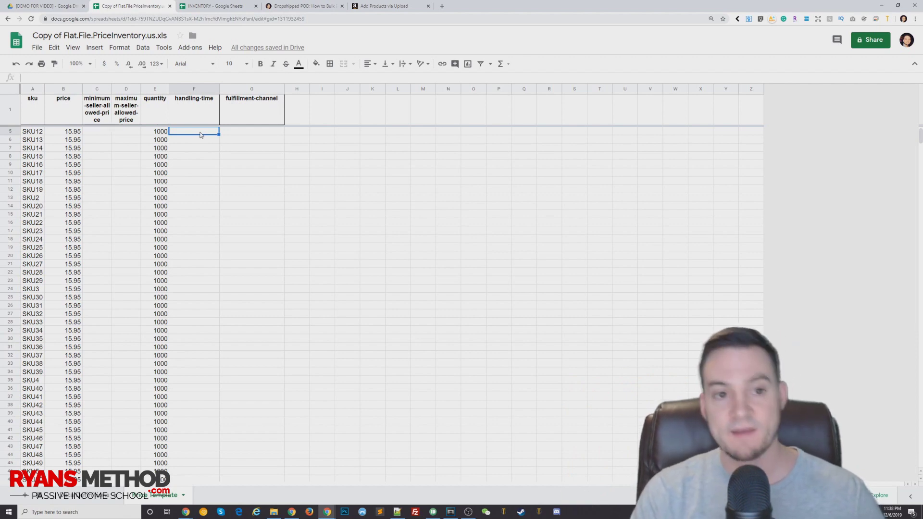
text(14)
key(Return)
click(204, 133)
drag(222, 135, 216, 335)
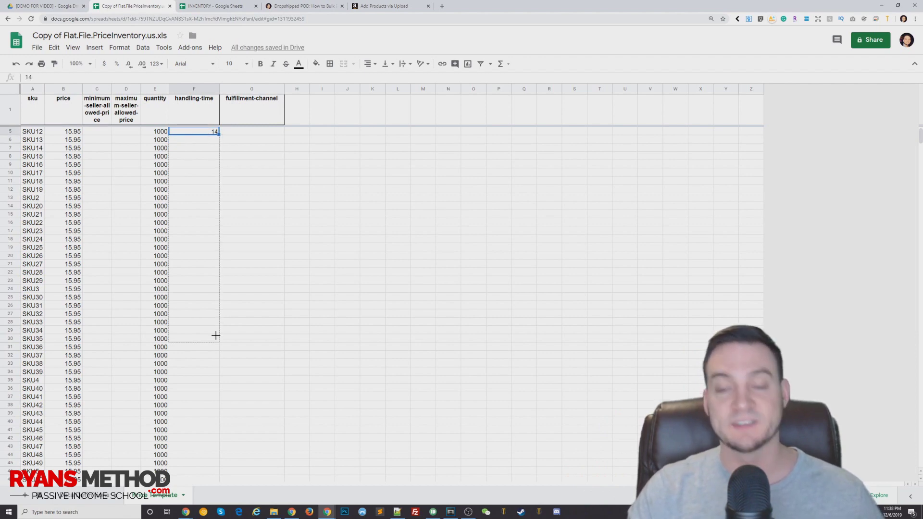
drag(216, 336, 216, 339)
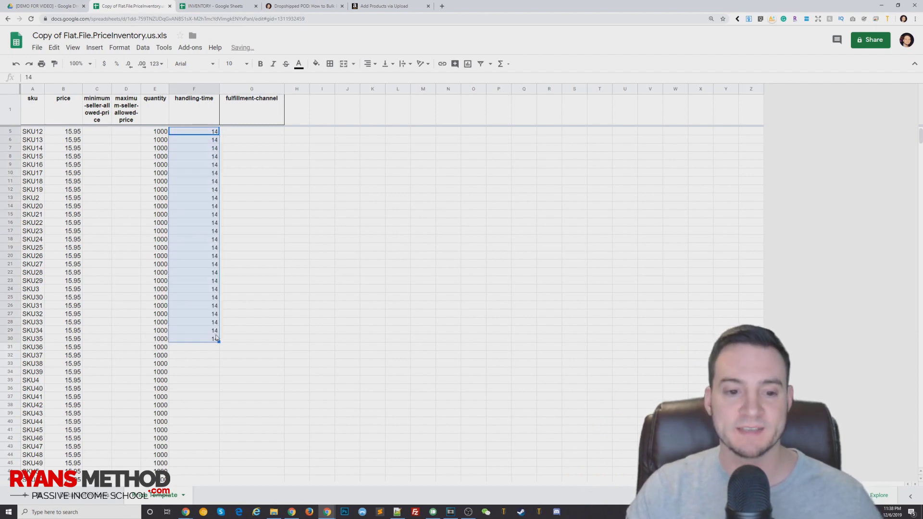
Enter a handling-time of 10 for SKU36 in cell F31 and fill it down to the last SKU
click(204, 346)
key(shift+space)
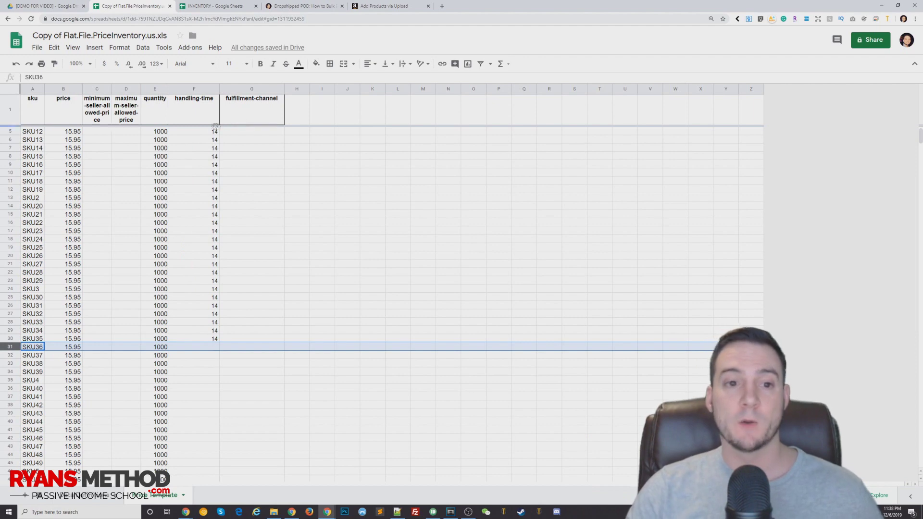
click(207, 132)
shift+click(216, 343)
click(204, 347)
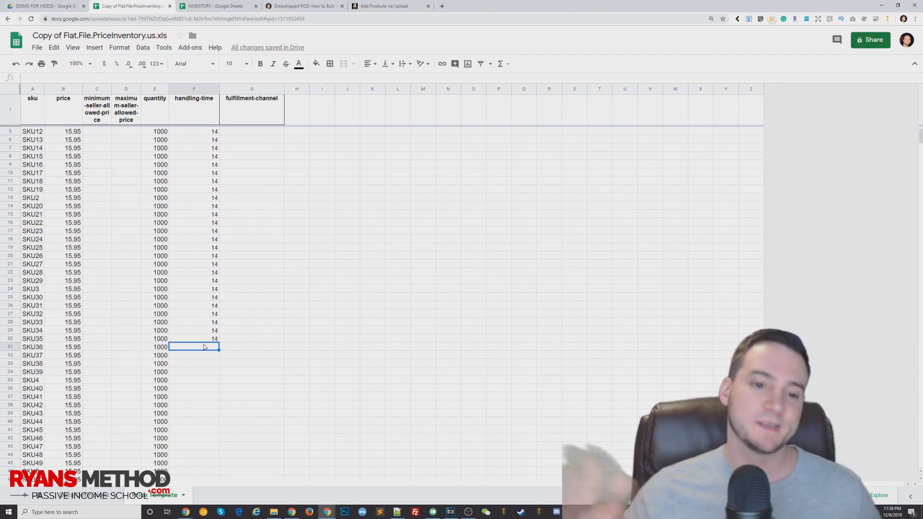
scroll(233, 341, down, 3)
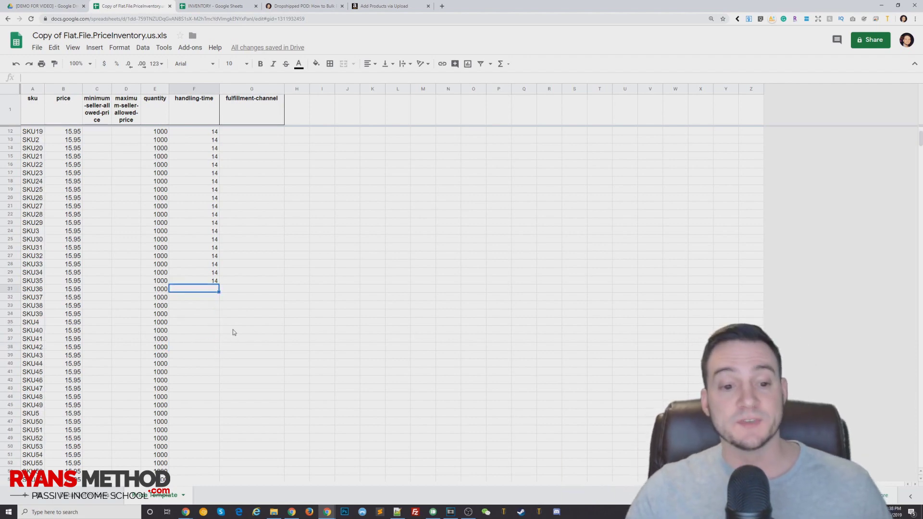
text(10)
key(Return)
click(210, 207)
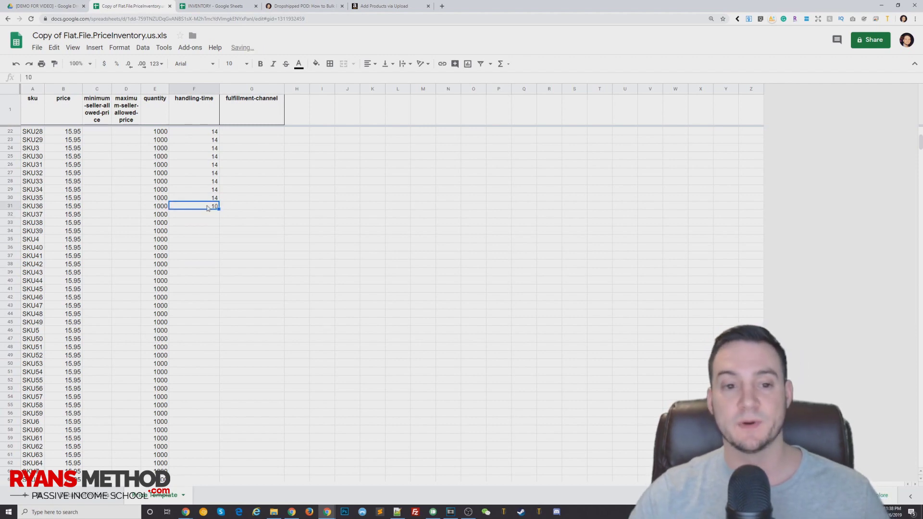
drag(219, 208, 212, 367)
scroll(242, 322, up, 6)
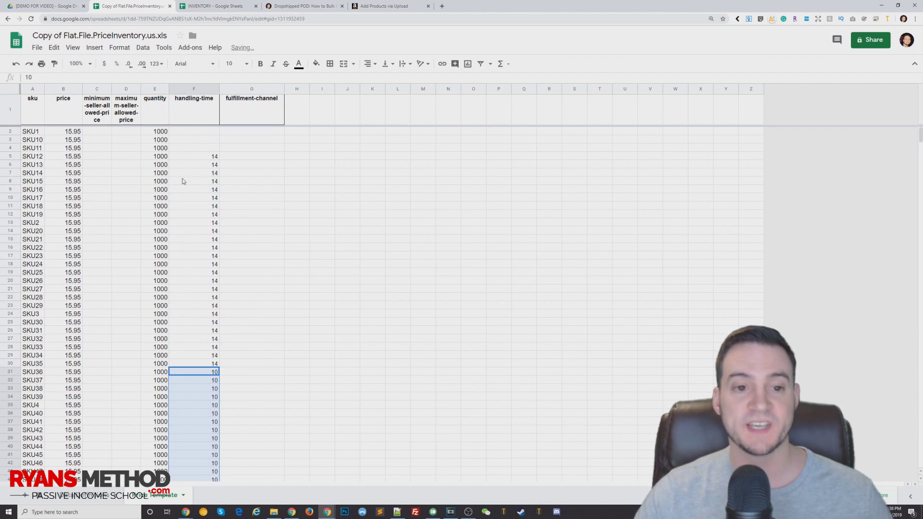
Fill the empty handling-time cells F2 to F4 with 14
click(212, 134)
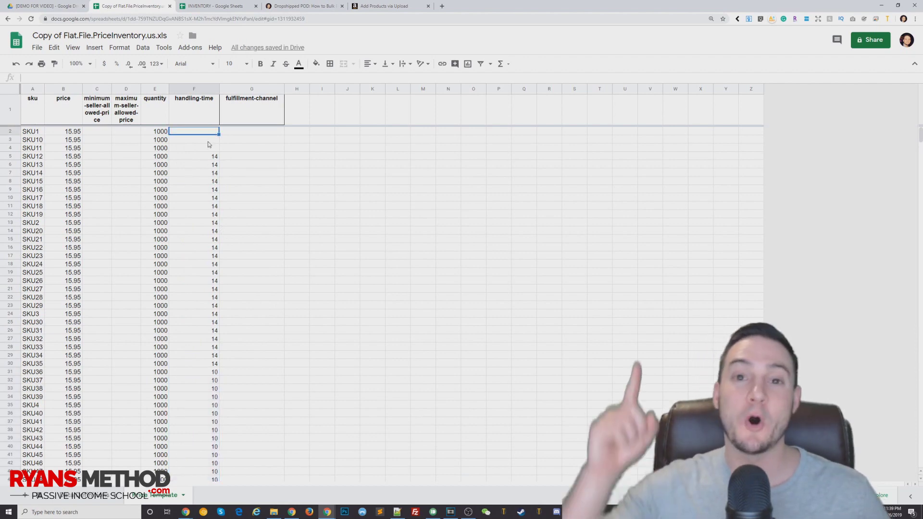
scroll(207, 144, down, 15)
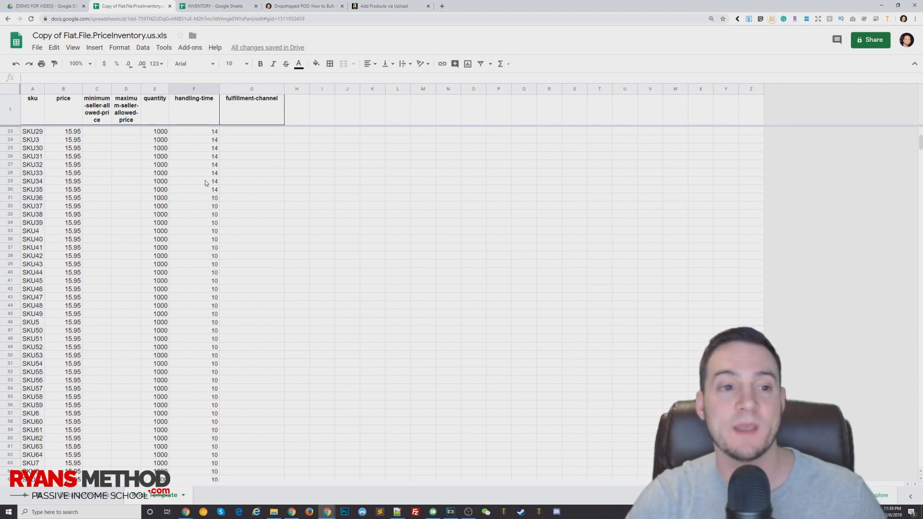
scroll(201, 164, up, 15)
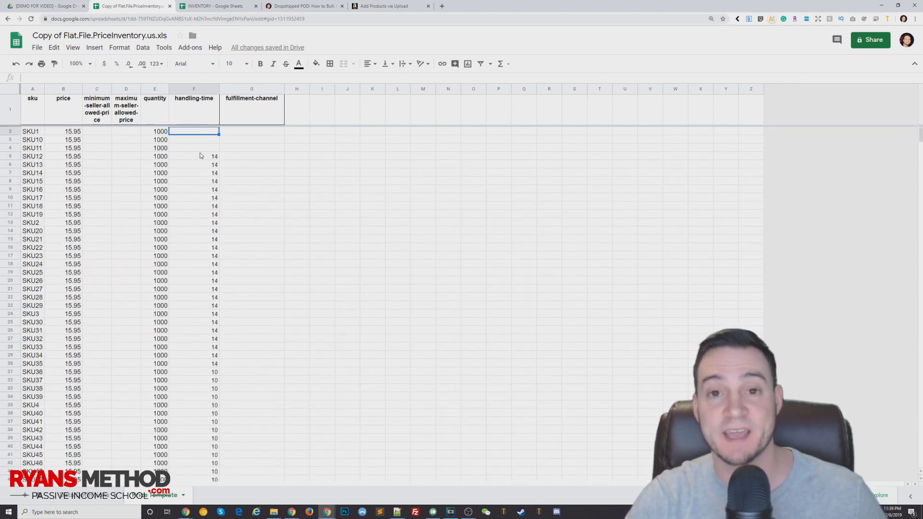
click(12, 109)
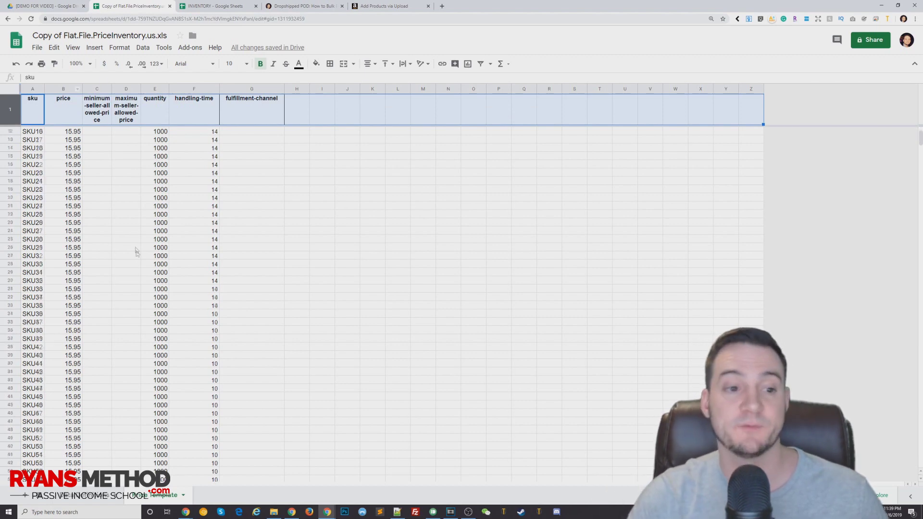
scroll(142, 240, down, 20)
scroll(149, 207, up, 20)
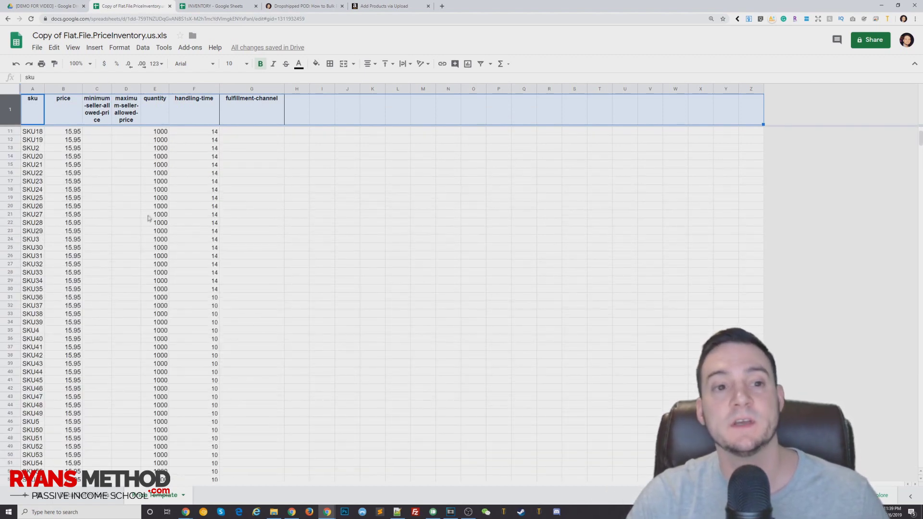
click(210, 133)
drag(210, 157, 211, 133)
text(14 14 14 14)
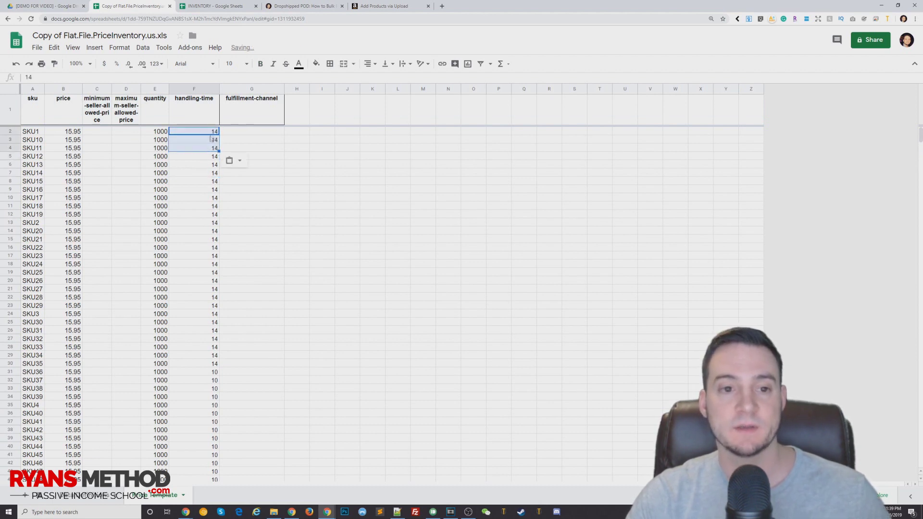
click(215, 158)
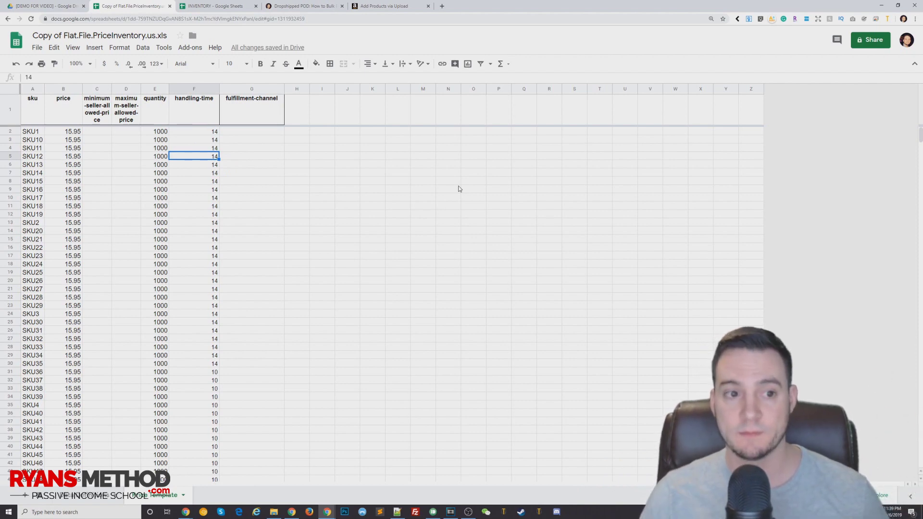
click(197, 131)
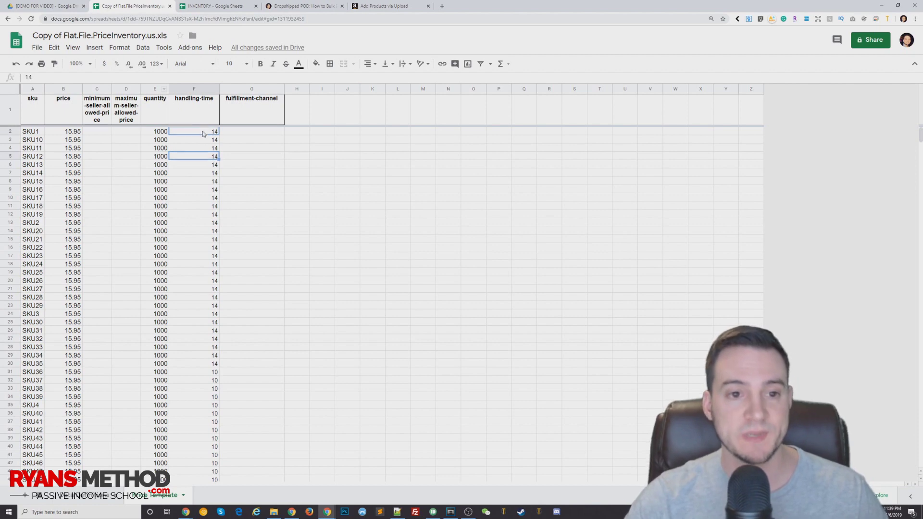
Download the template sheet as comma-separated values (.csv) and open the downloaded file in Excel
click(41, 51)
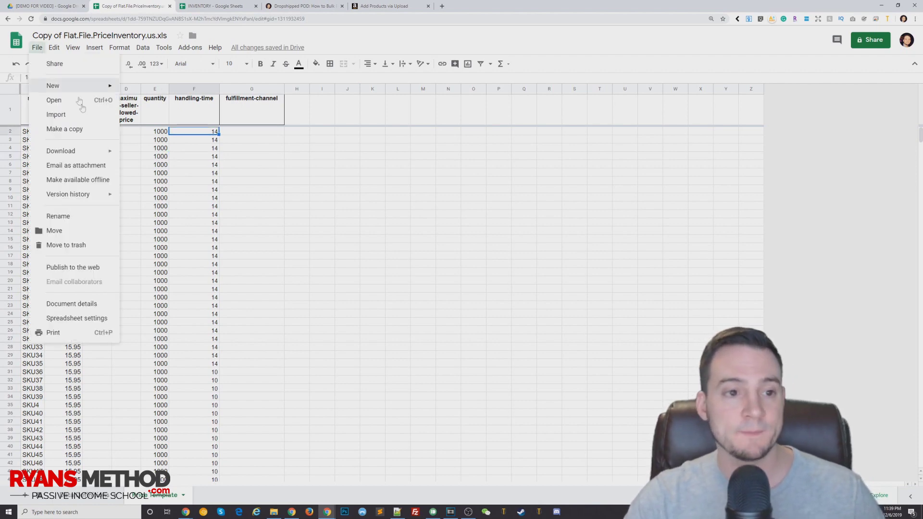
mouse_move(87, 157)
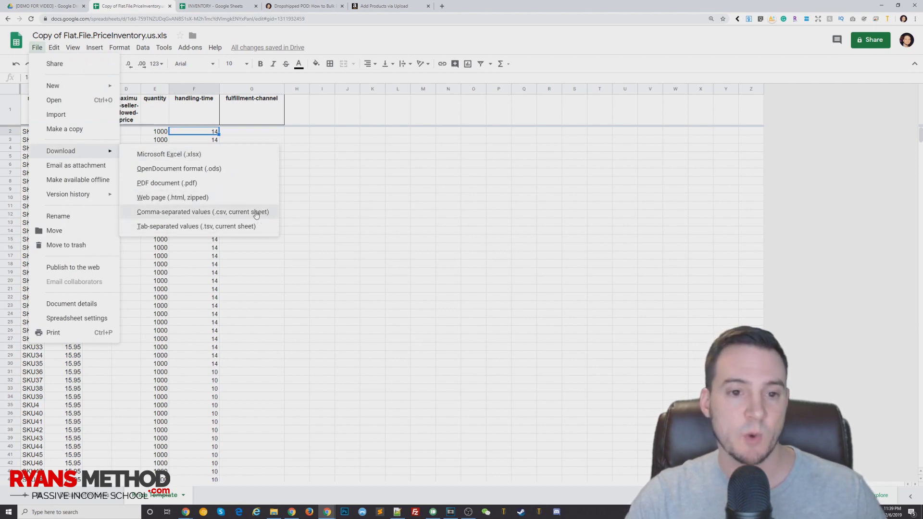
click(256, 213)
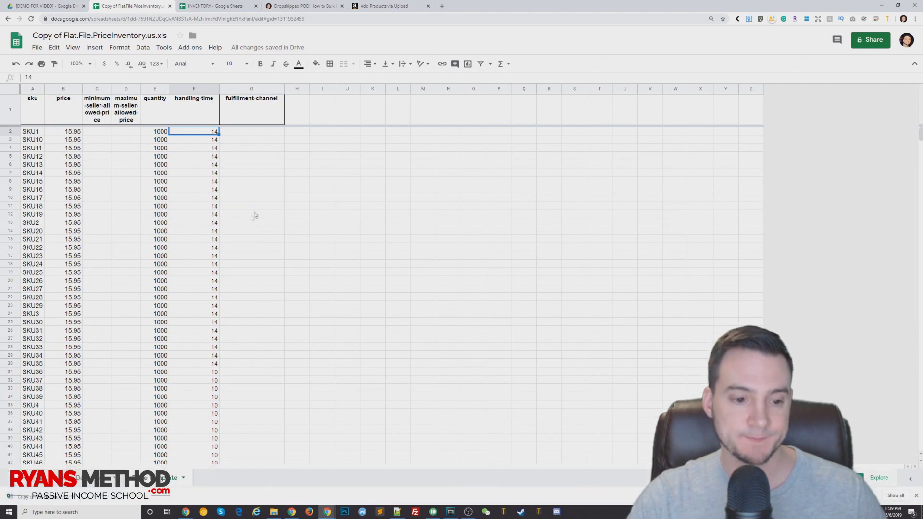
click(57, 504)
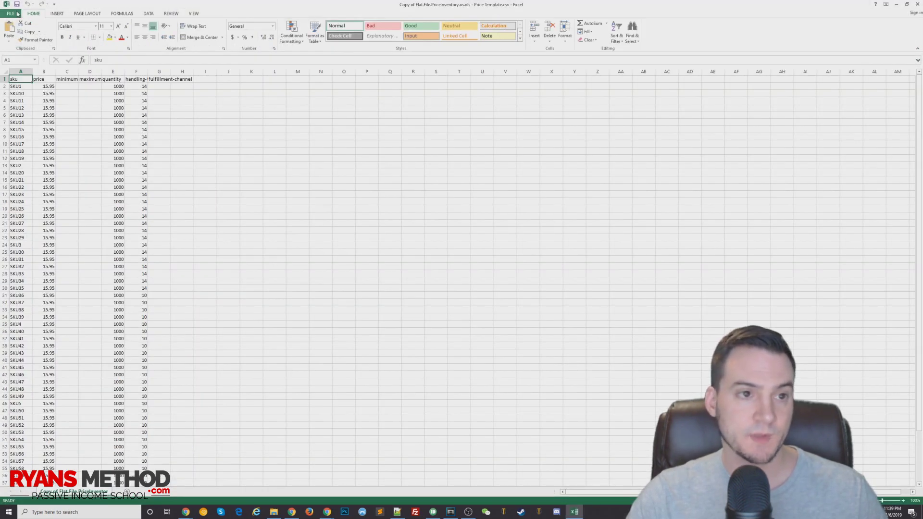
Save a copy of the price template to the Desktop as Text (Tab delimited) (*.txt), keeping that format
click(12, 14)
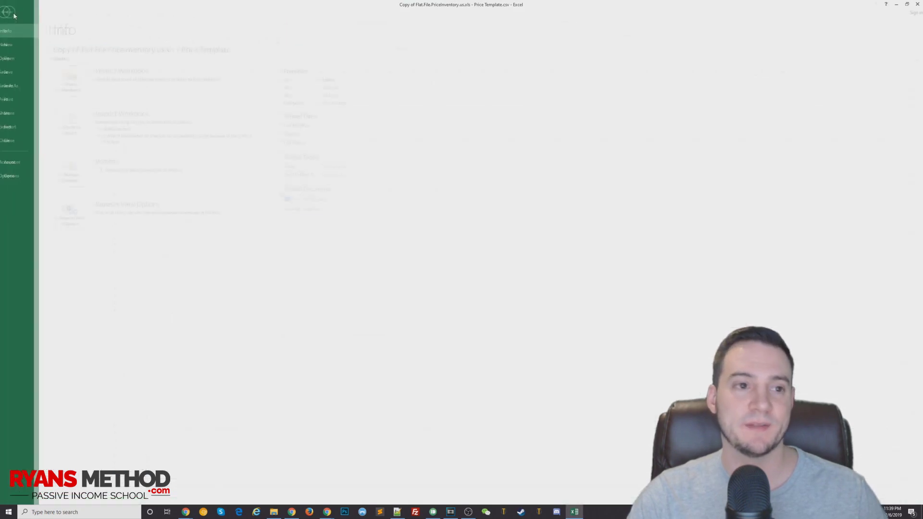
click(23, 88)
click(191, 78)
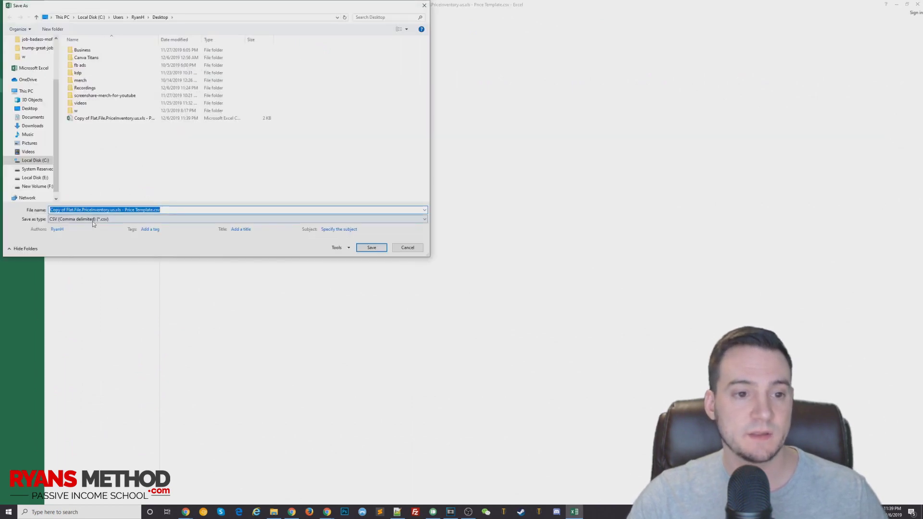
click(92, 221)
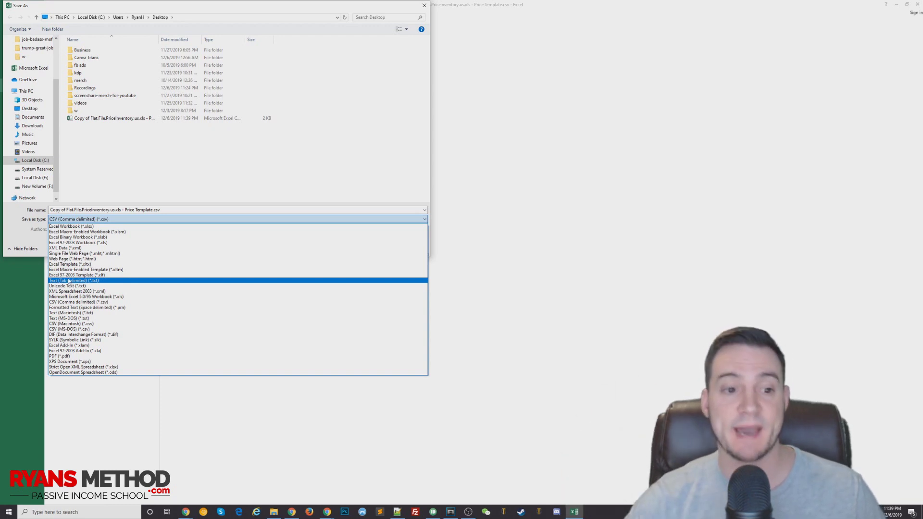
click(68, 281)
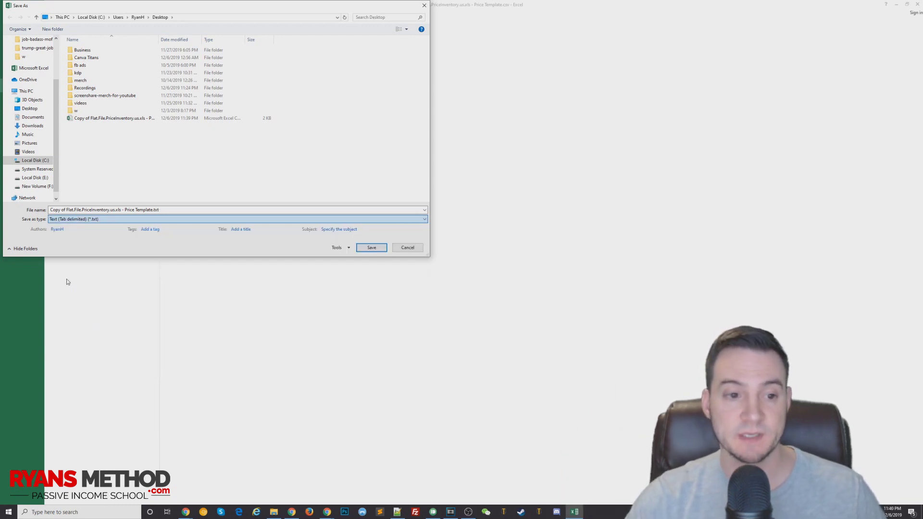
click(371, 248)
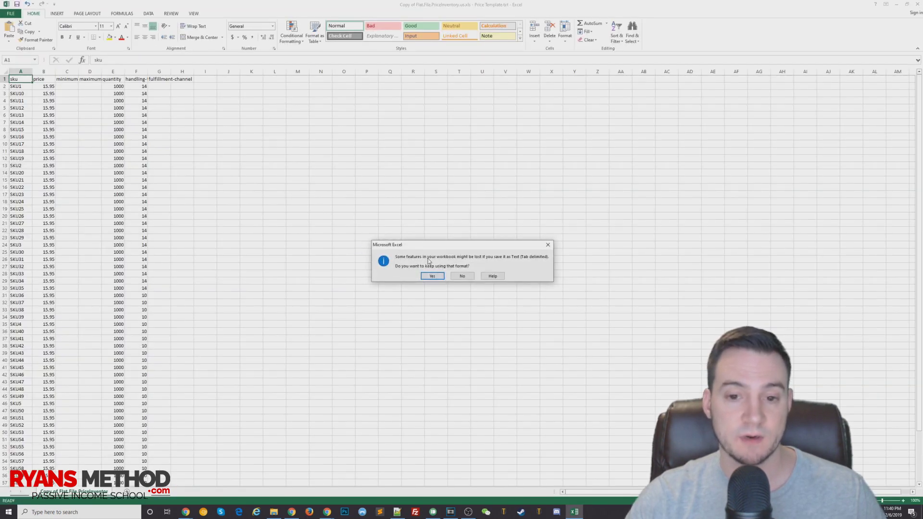
click(432, 276)
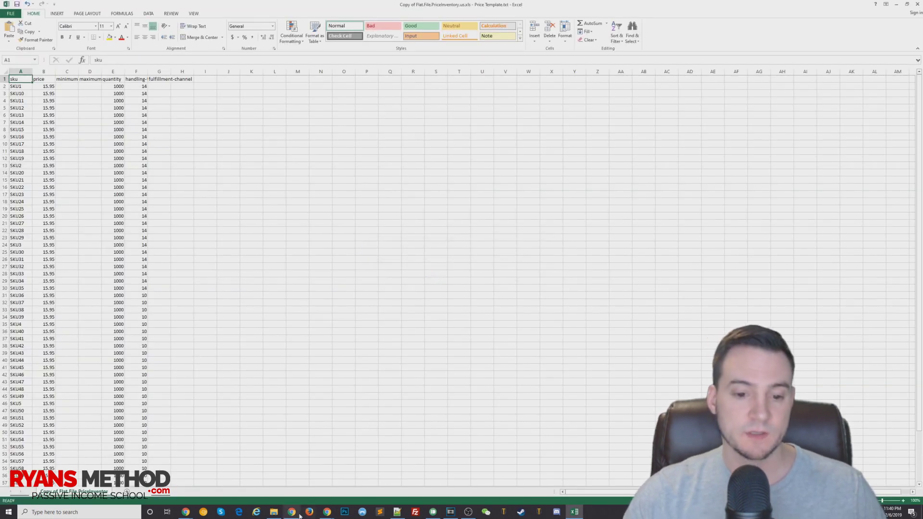
Switch to the Google Sheets price template and examine its download format options, comparing with the text file in Excel
mouse_move(328, 513)
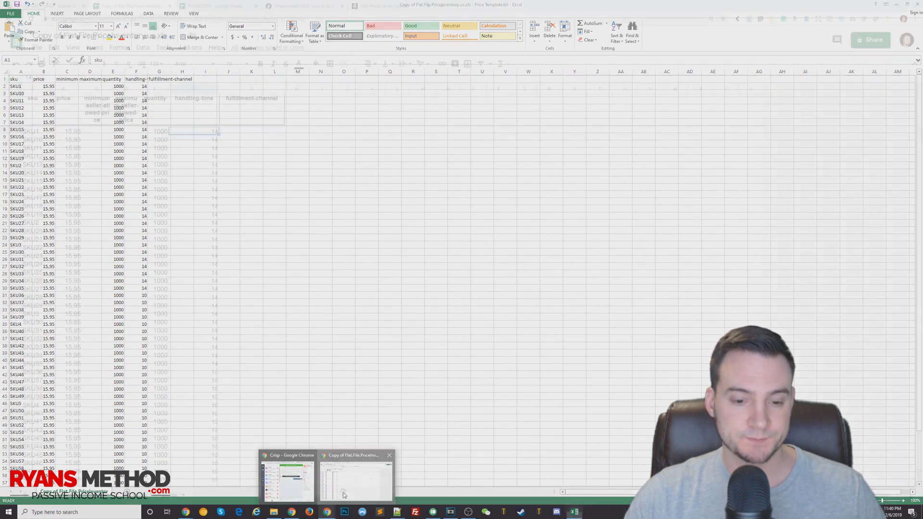
click(356, 473)
click(37, 47)
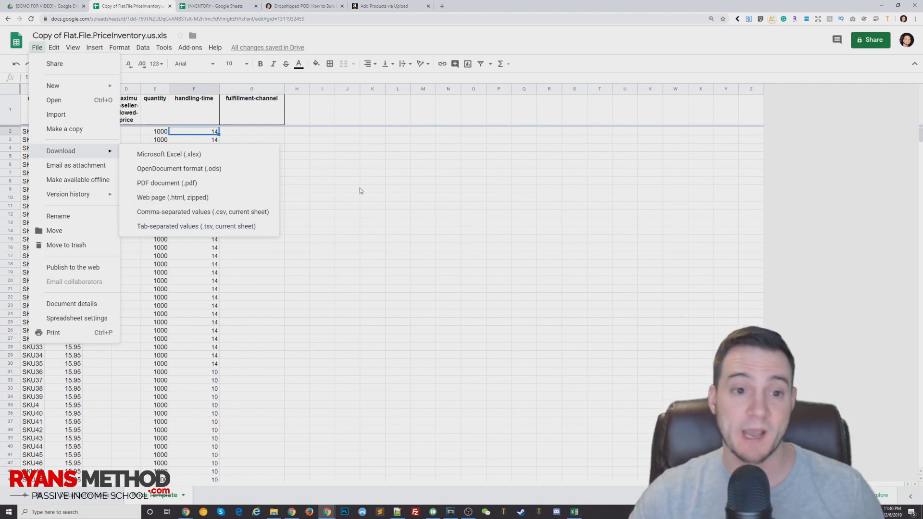
click(575, 511)
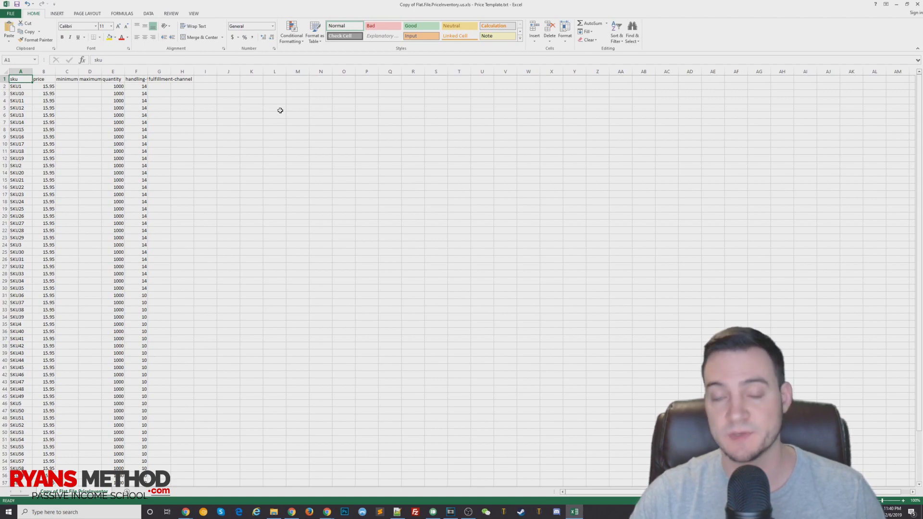
key(alt+Tab)
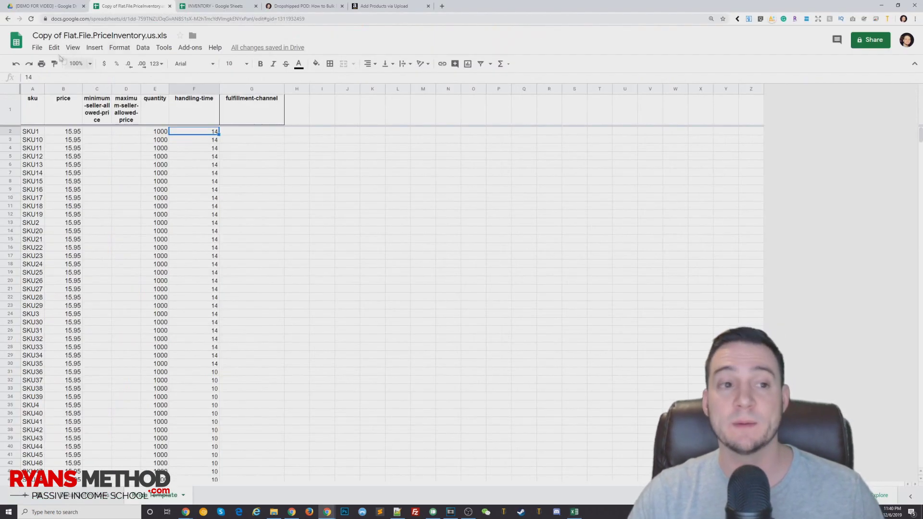
click(37, 48)
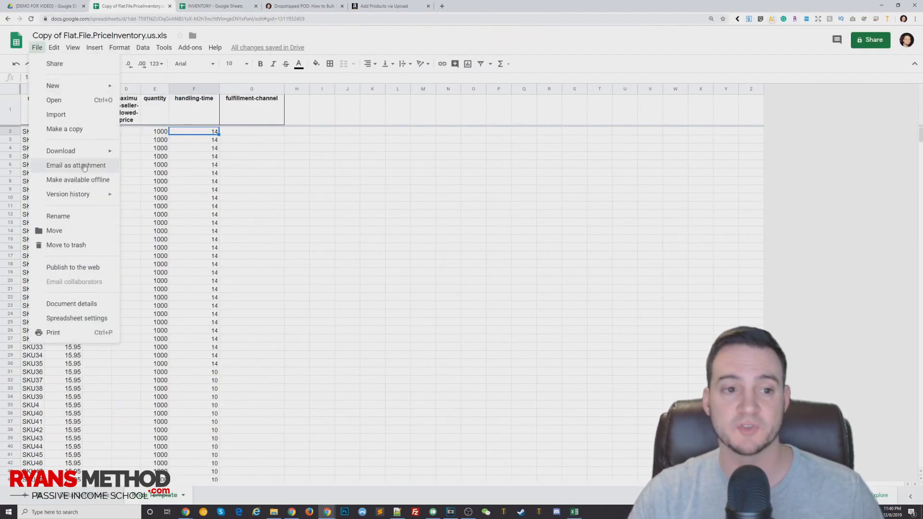
mouse_move(96, 151)
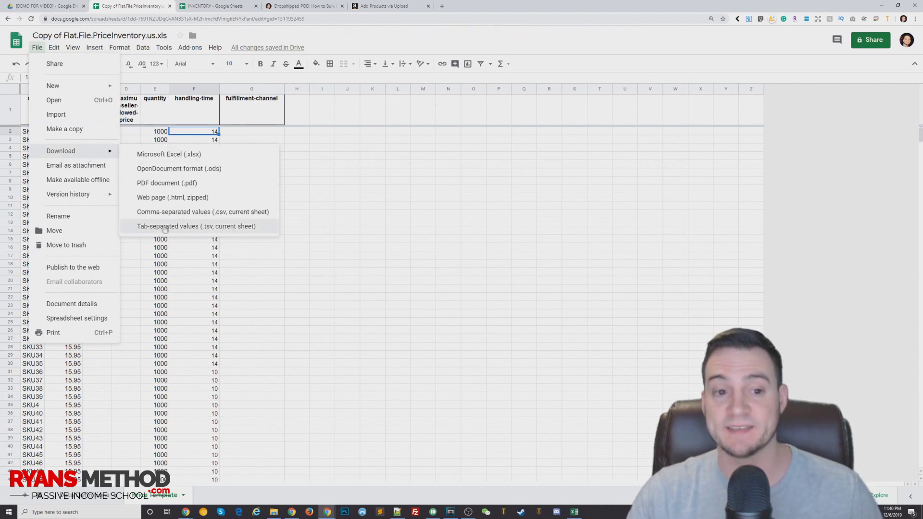
click(246, 134)
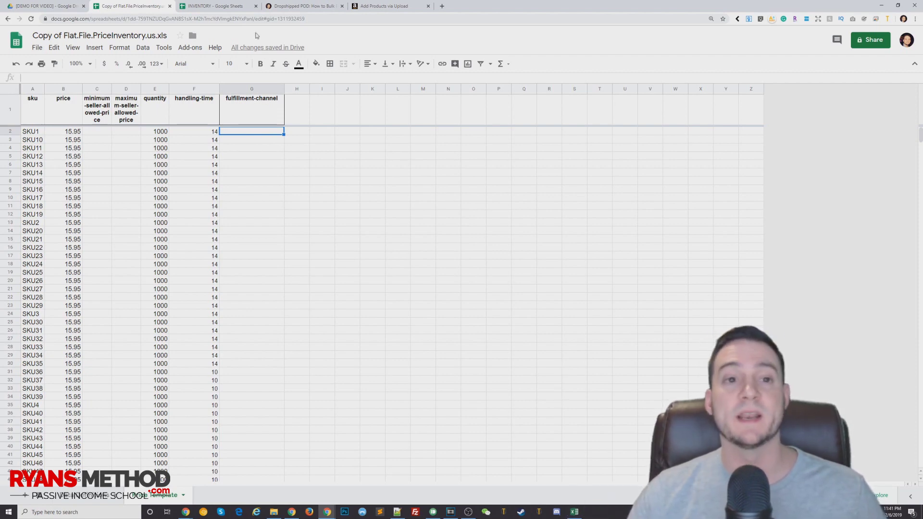
Read tutorial steps 14 and 15 on saving as Text (Tab delimited) and uploading the Price & Quantity file
click(302, 6)
scroll(277, 269, down, 10)
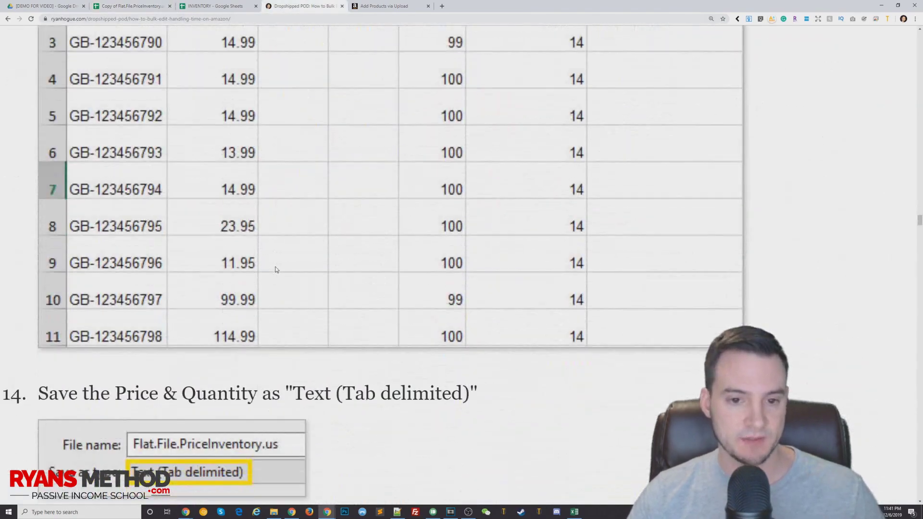
scroll(277, 269, down, 7)
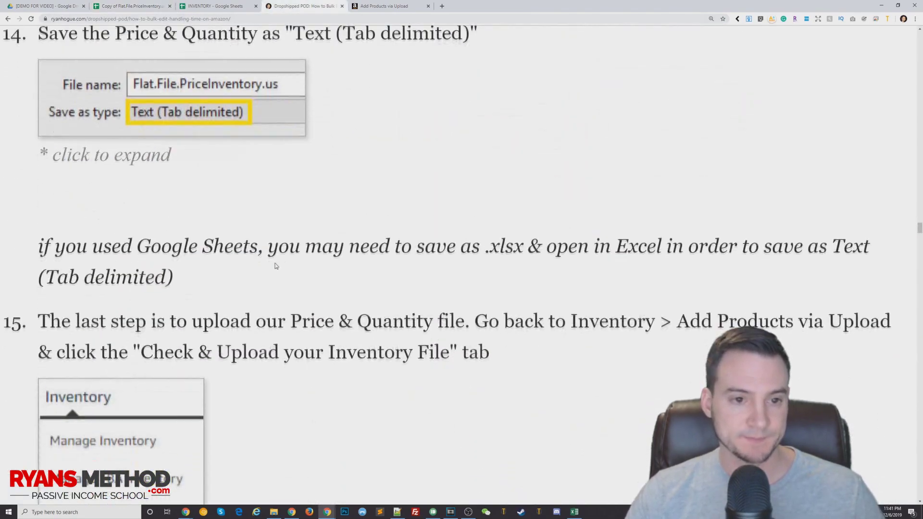
click(186, 117)
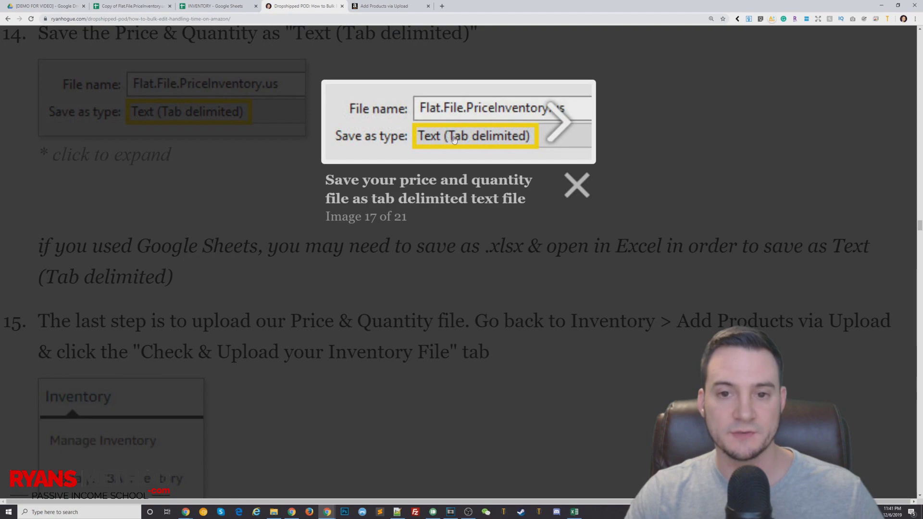
click(237, 155)
scroll(247, 174, down, 3)
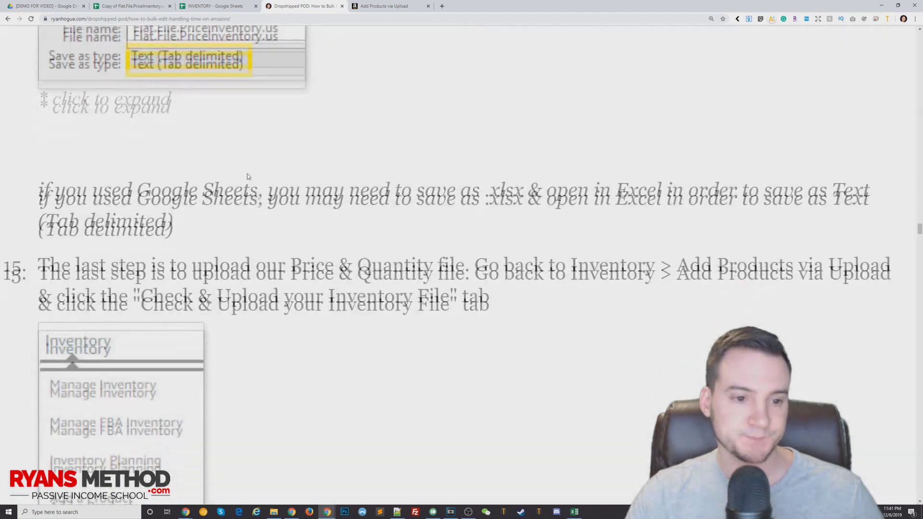
scroll(177, 282, down, 2)
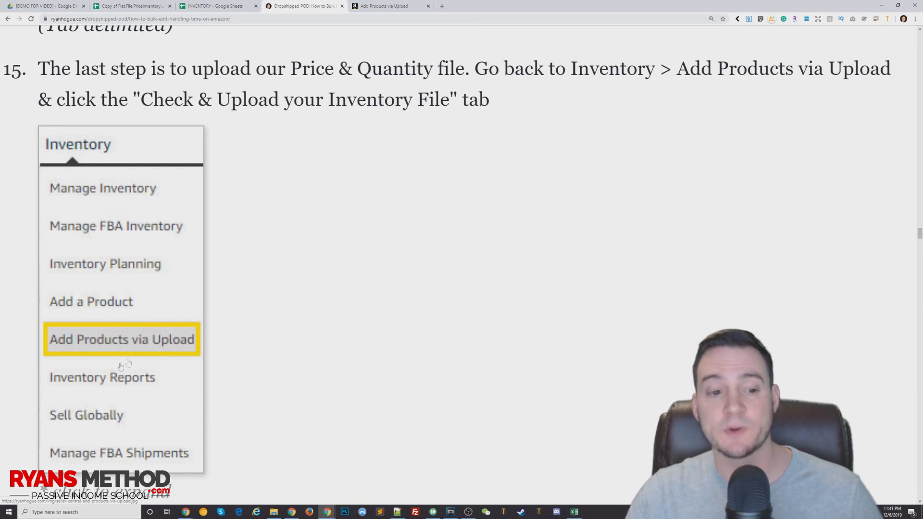
Switch to Seller Central's Add Products via Upload page and open Check and Upload your Inventory File
click(384, 6)
scroll(251, 197, up, 2)
scroll(251, 197, up, 10)
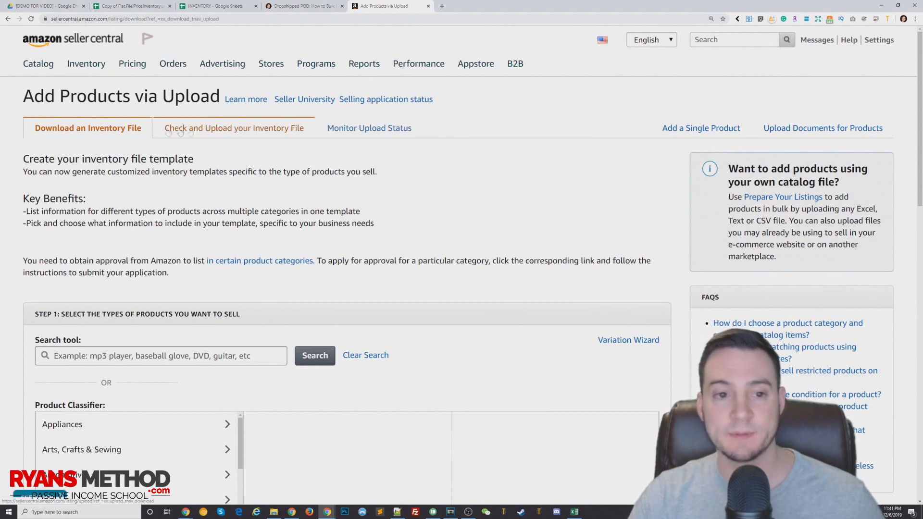
click(219, 129)
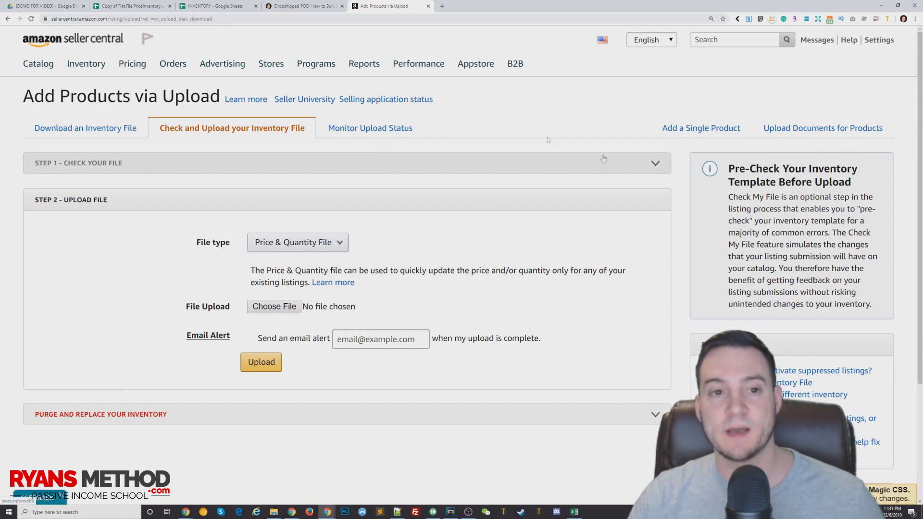
Read tutorial step 16 about the "check inventory file for errors" function, highlighting its heading
click(298, 11)
scroll(313, 177, down, 10)
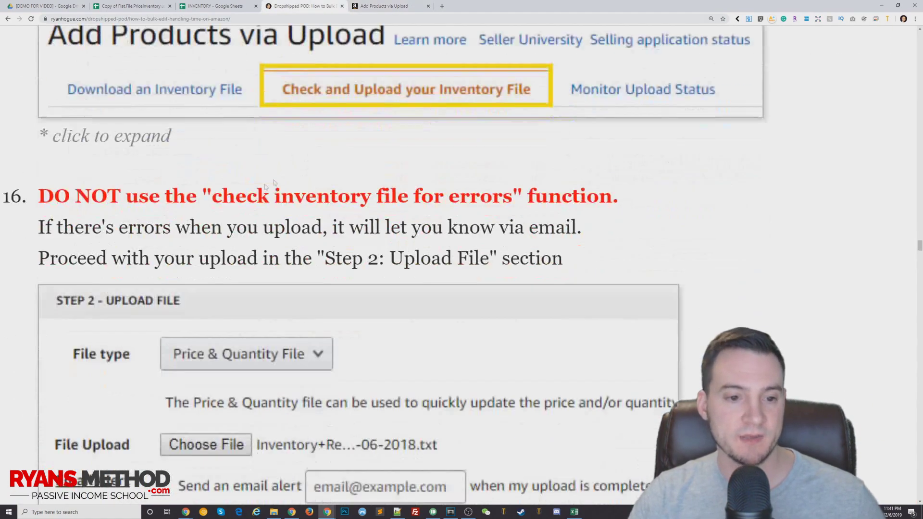
drag(38, 192, 594, 185)
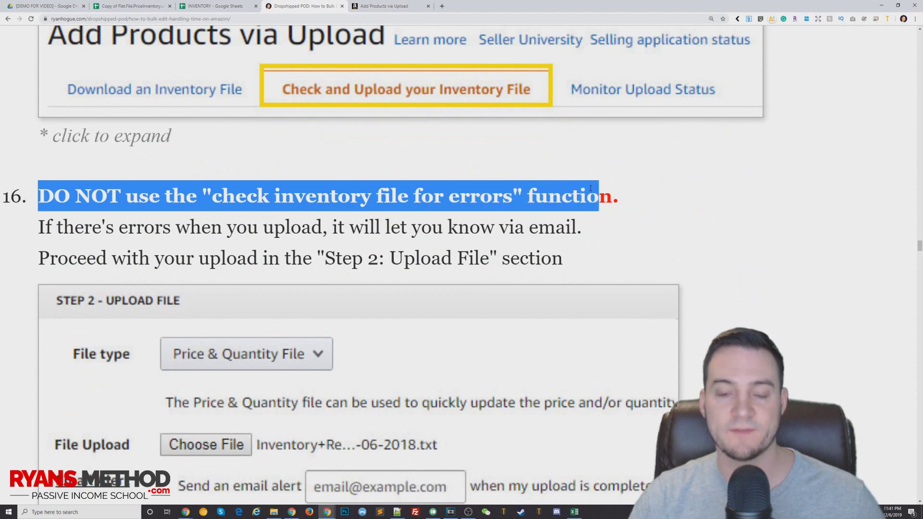
click(589, 190)
Expand the Step 1 - Check Your File section in Seller Central, review its file types, and collapse it again
click(390, 7)
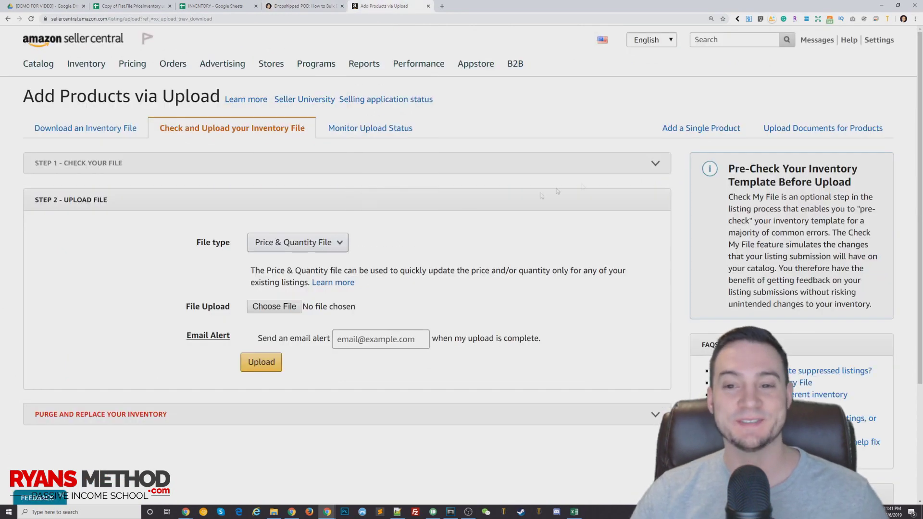
click(658, 165)
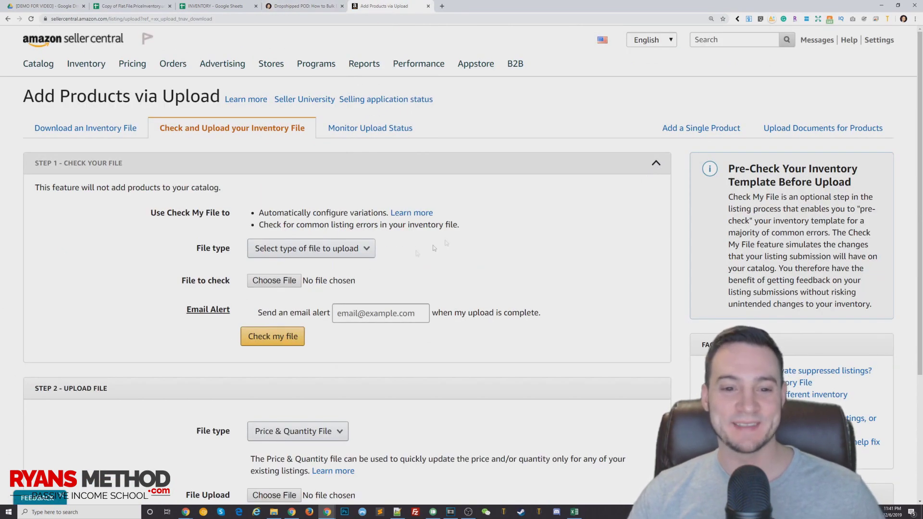
click(351, 249)
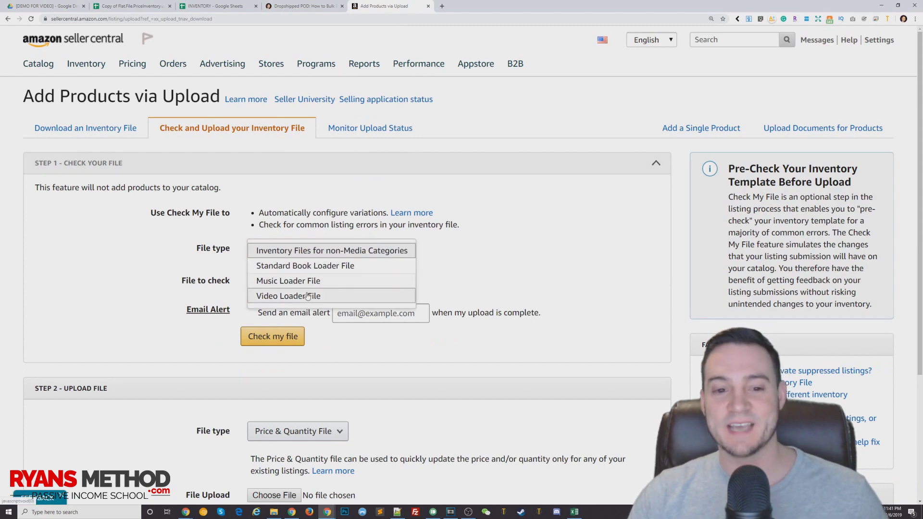
click(571, 198)
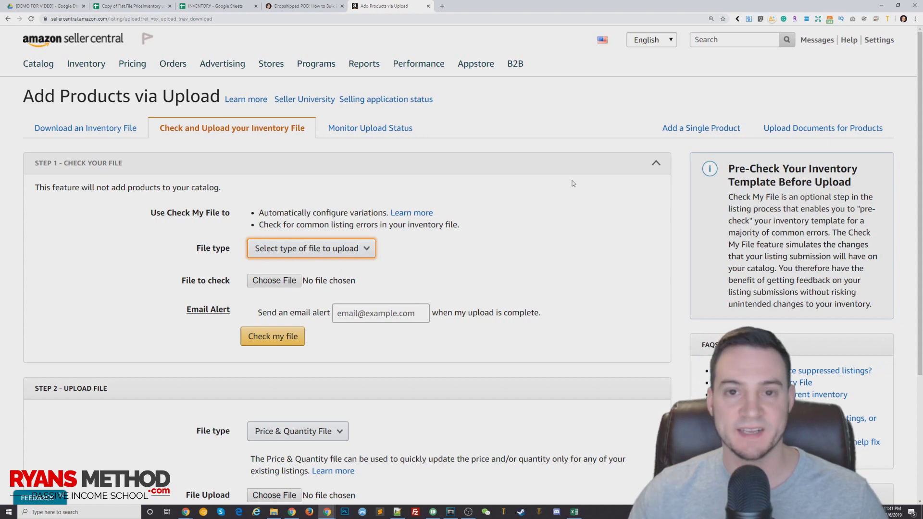
click(656, 163)
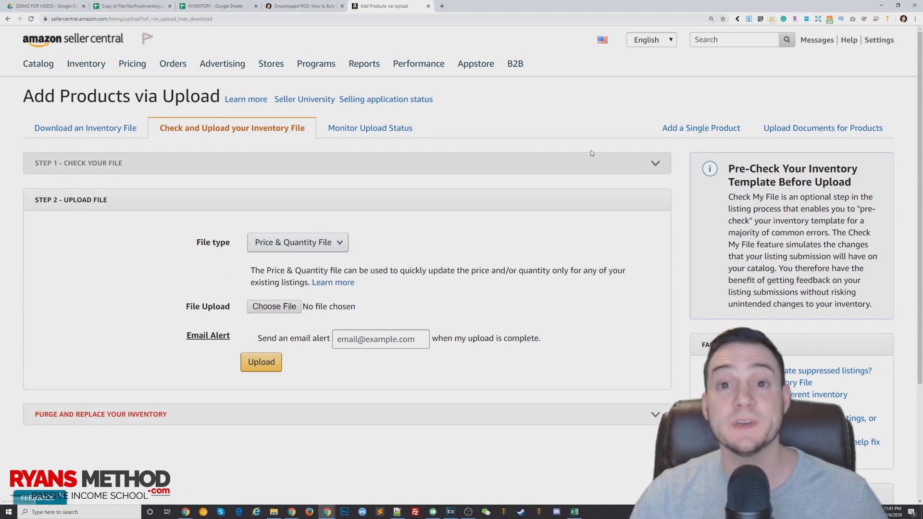
Set the Step 2 upload file type to Price & Quantity File
click(294, 246)
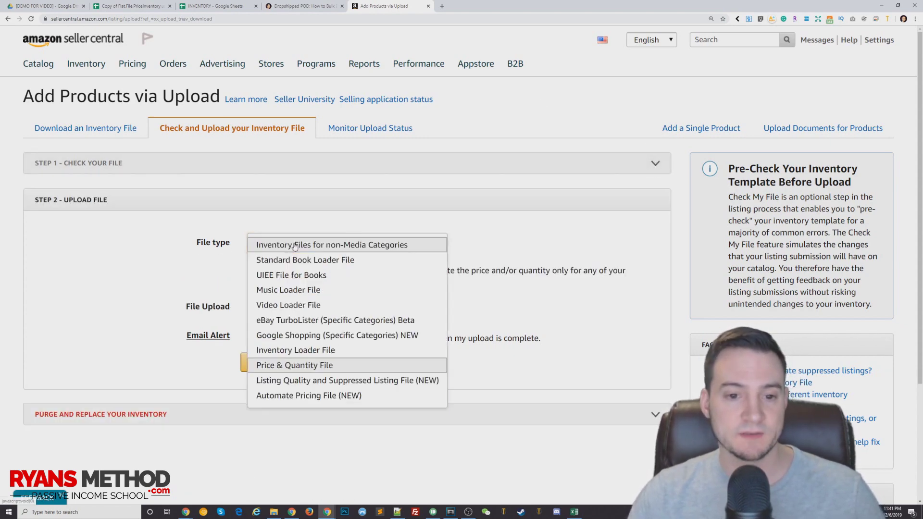
click(287, 367)
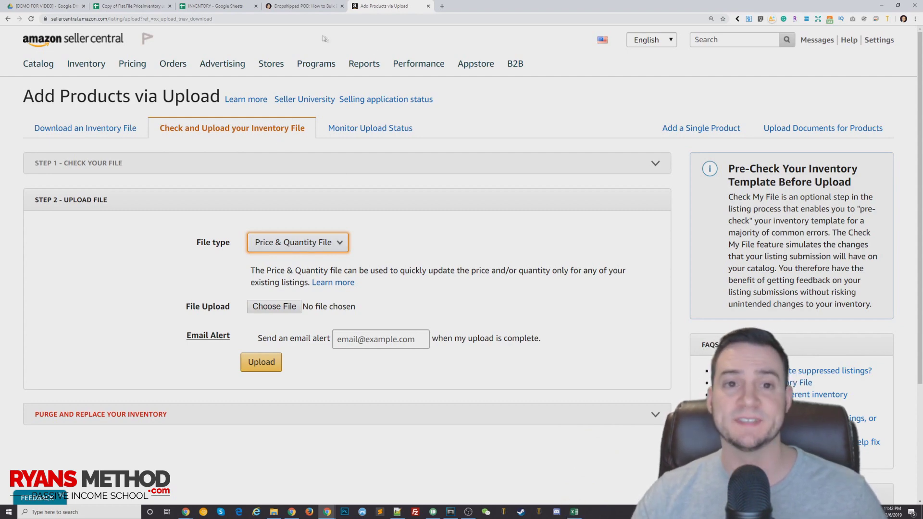
Examine the enlarged Amazon processing email in tutorial step 17, comparing it with the Seller Central upload page
click(306, 10)
scroll(246, 224, down, 10)
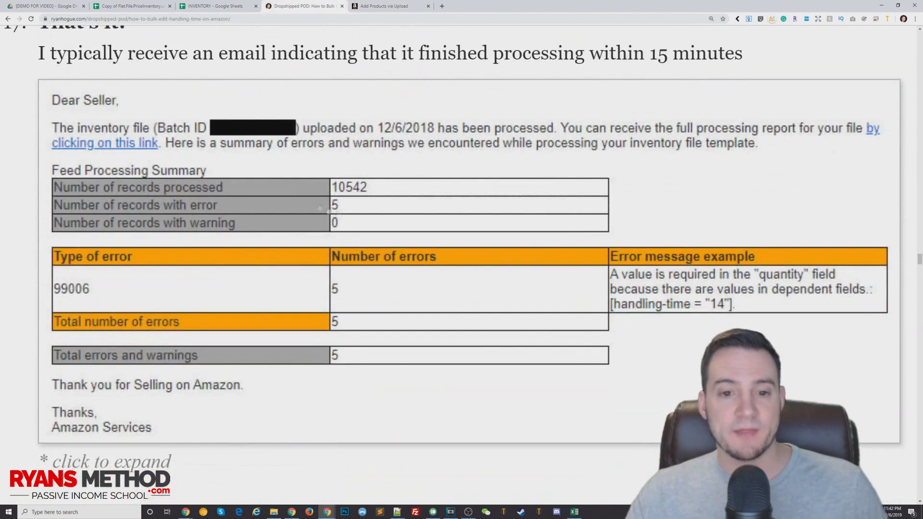
click(347, 214)
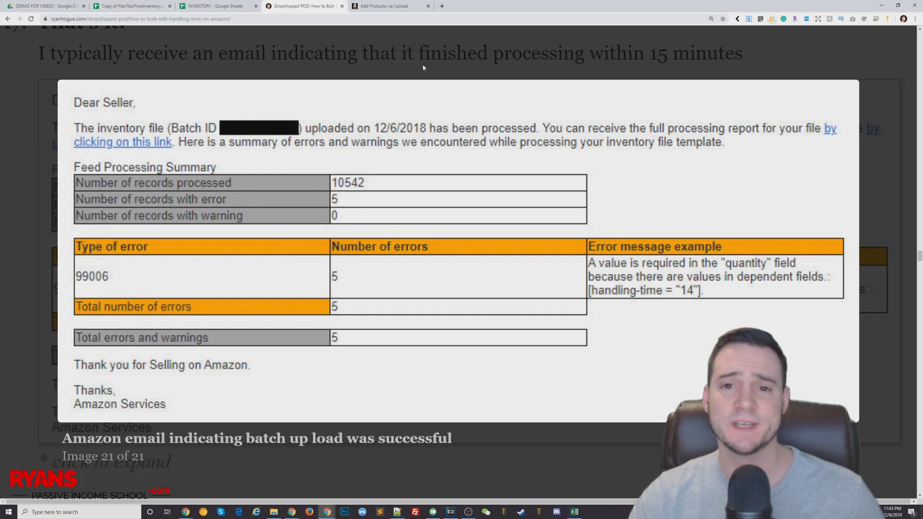
click(455, 52)
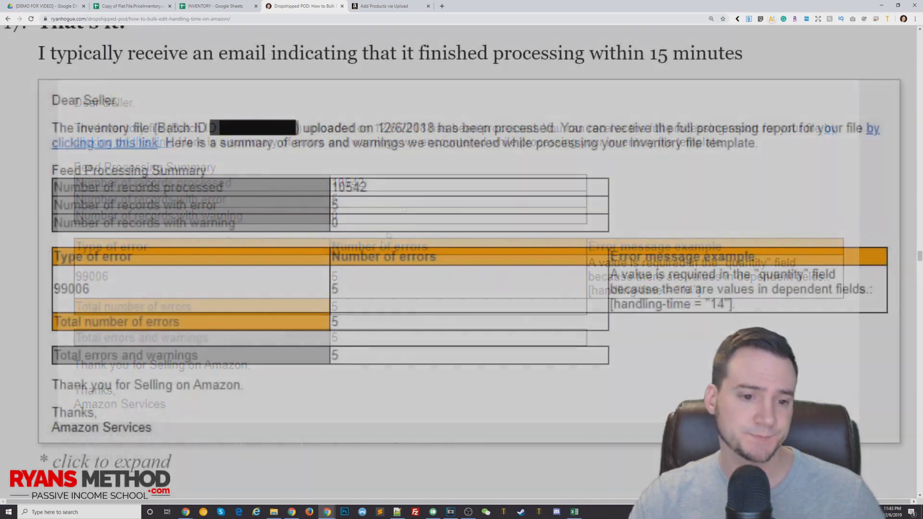
scroll(365, 266, down, 10)
scroll(365, 266, up, 12)
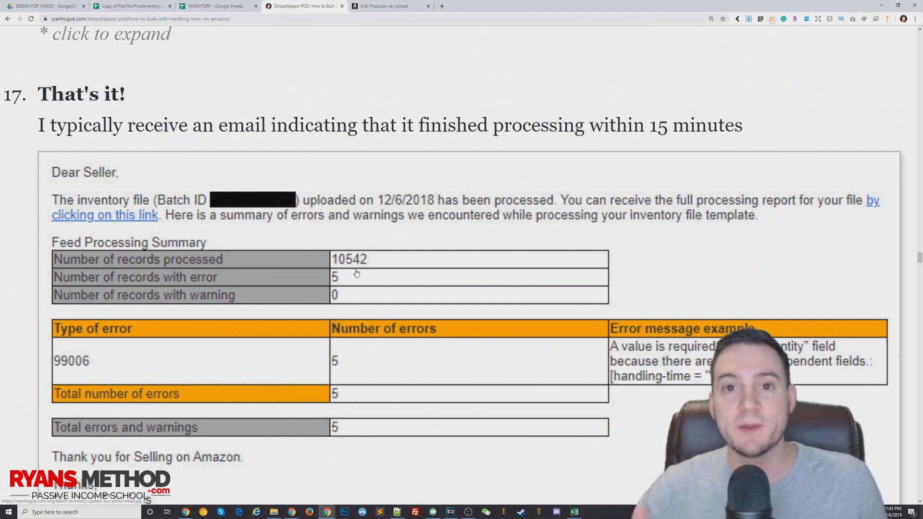
click(356, 273)
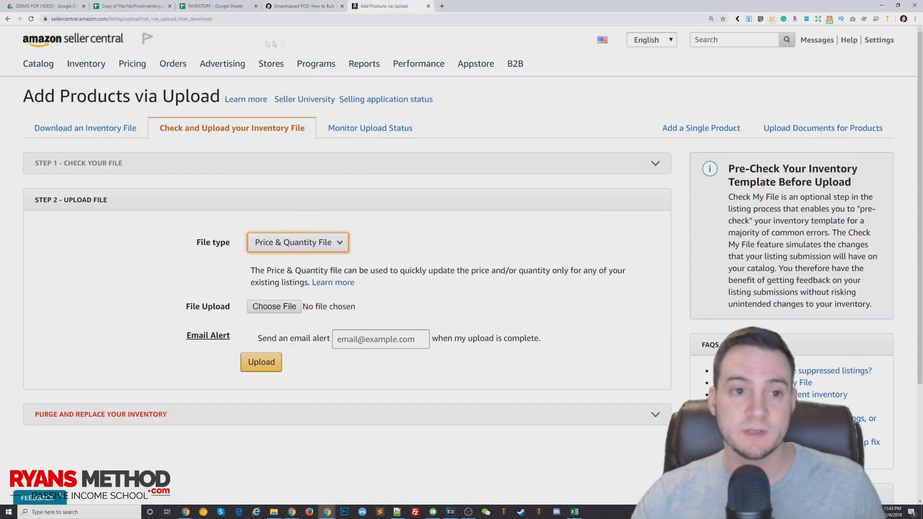
click(433, 9)
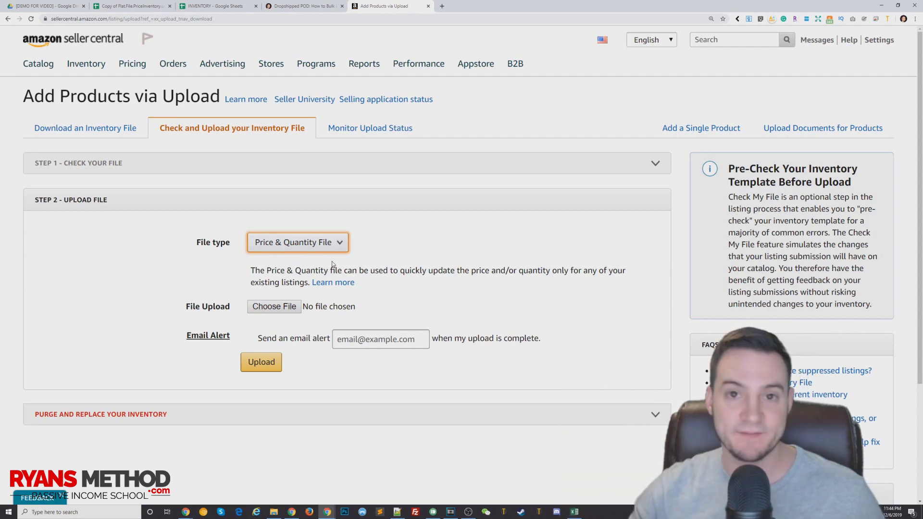
click(303, 8)
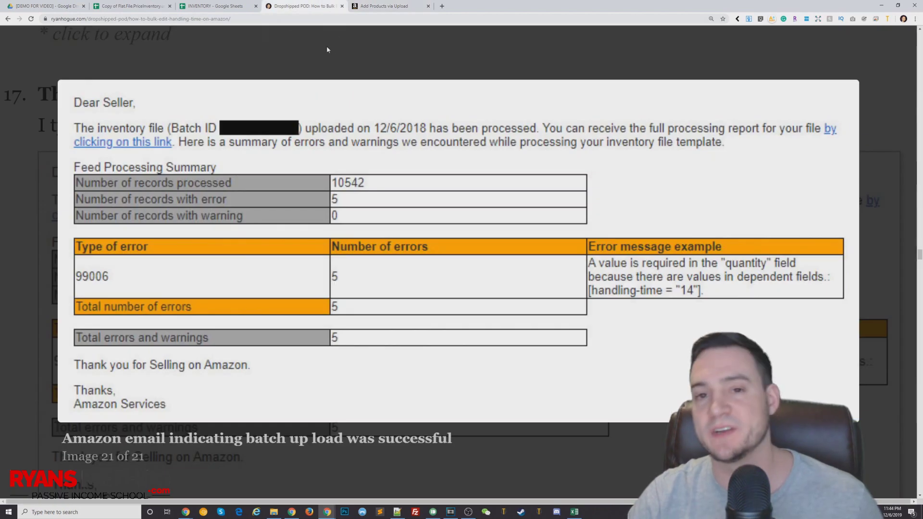